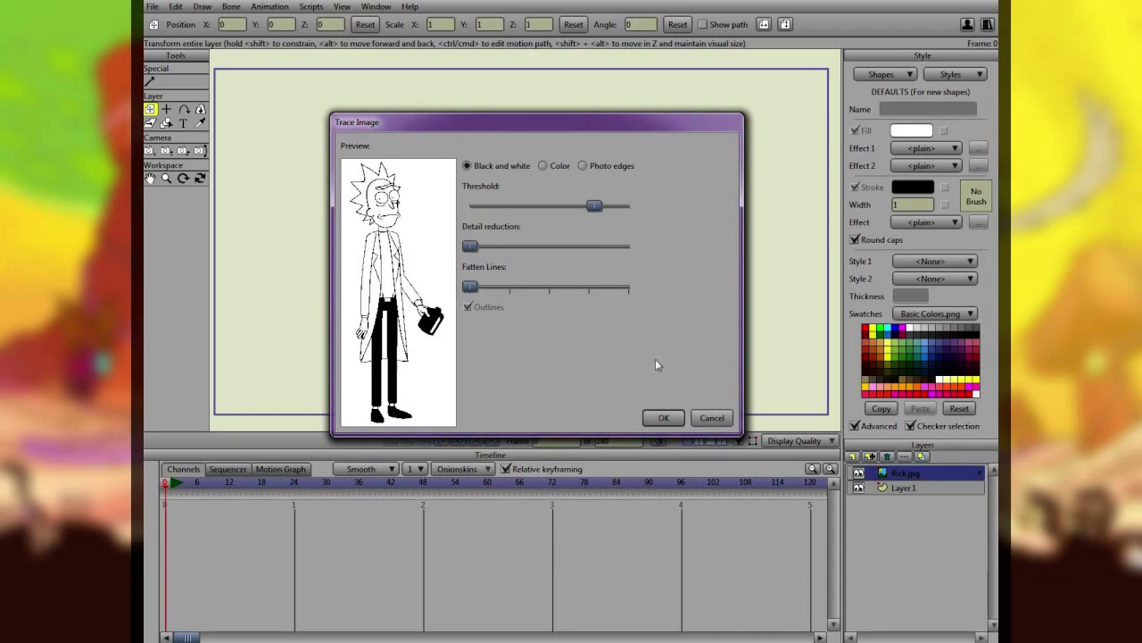
- Trace the Rick.jpg image in black and white into a vector layer
left_click(665, 418)
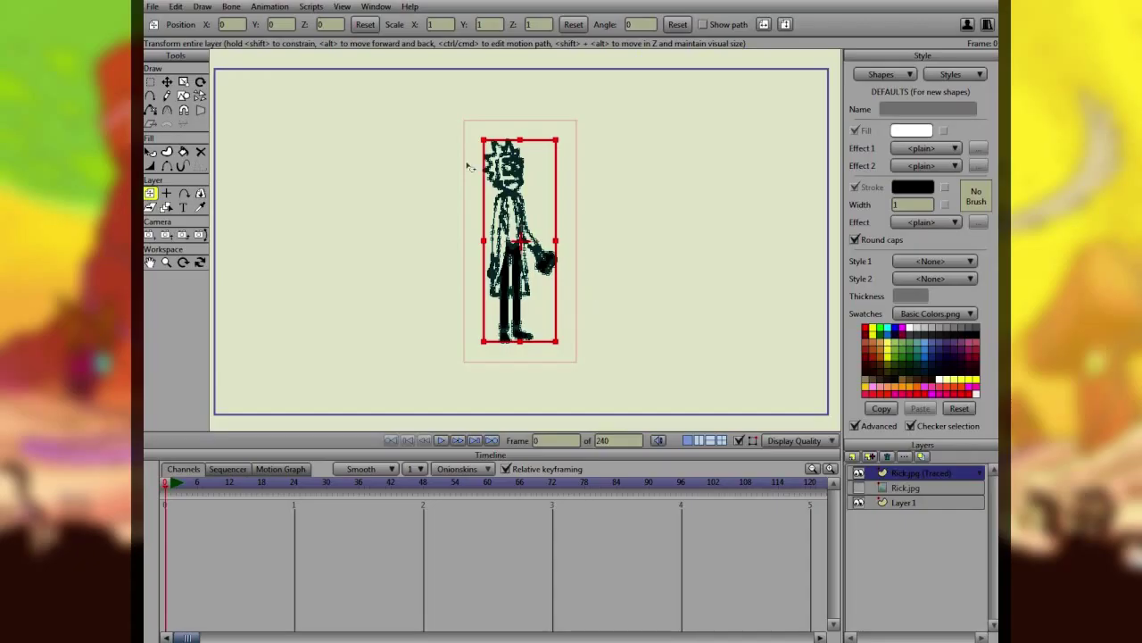
- Inspect the traced lines of the head, shoulders, arms and hand for contours that are not closed
scroll(470, 168, "up", 5)
left_click_drag(462, 158, 508, 312)
scroll(508, 312, "up", 5)
left_click_drag(578, 188, 561, 244)
scroll(563, 243, "up", 4)
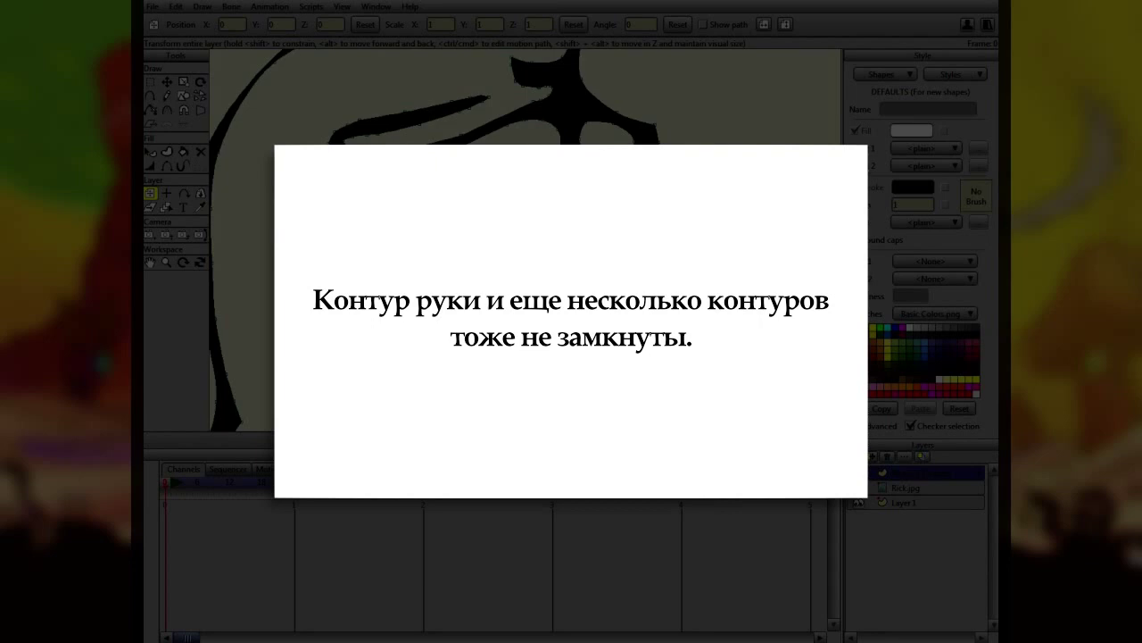
scroll(643, 247, "down", 3)
left_click_drag(637, 331, 665, 241)
left_click_drag(482, 296, 522, 161)
left_click_drag(515, 304, 537, 184)
left_click_drag(543, 318, 551, 174)
left_click_drag(526, 309, 536, 162)
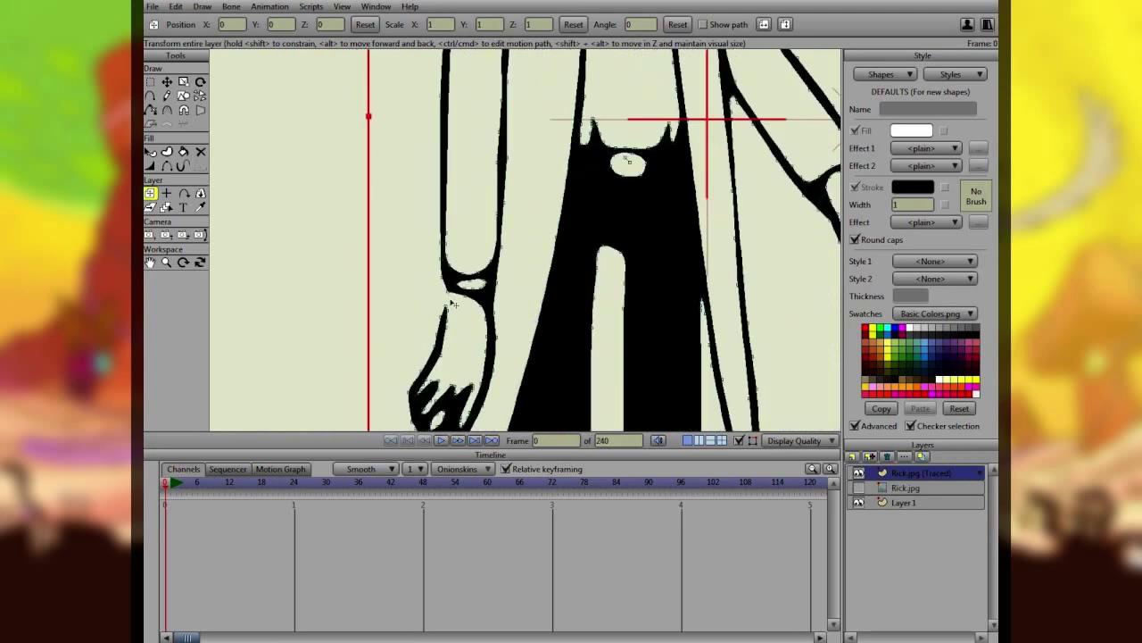
left_click_drag(508, 230, 489, 391)
left_click_drag(526, 80, 502, 261)
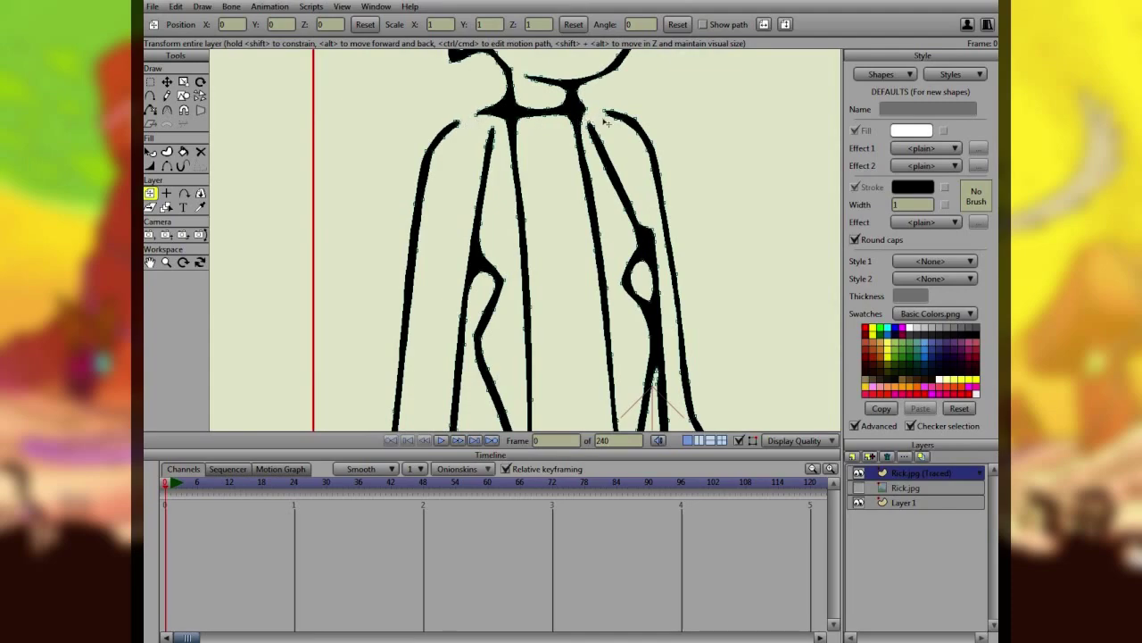
scroll(602, 189, "down", 8)
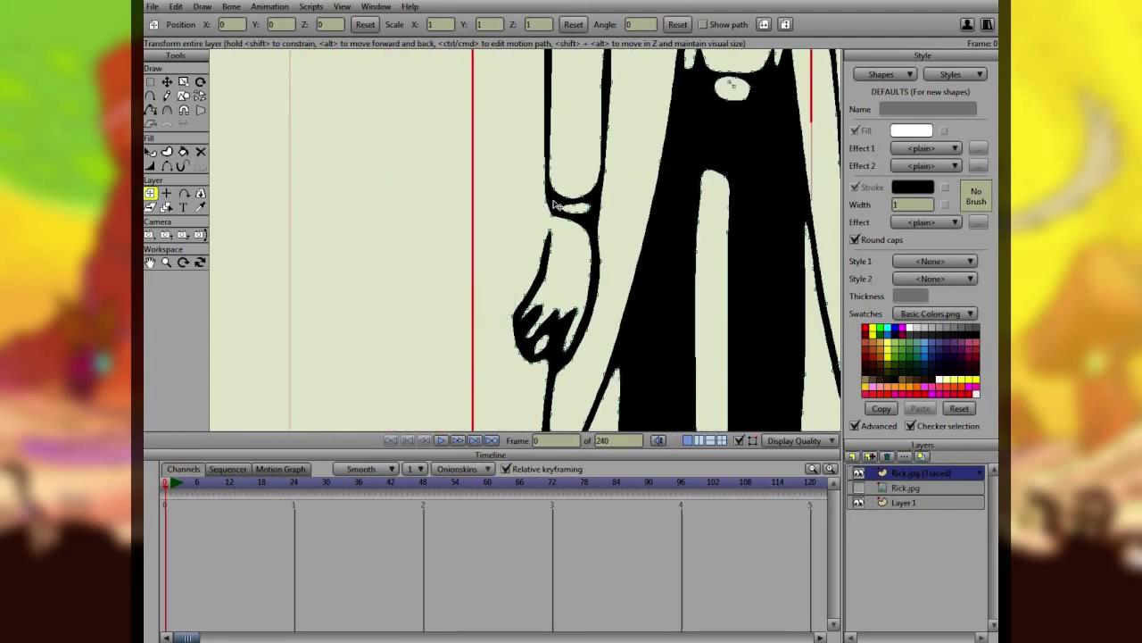
- Delete the facing edges of the sleeve cuff and the hand line at the gap in the hanging arm's wrist
scroll(595, 206, "up", 7)
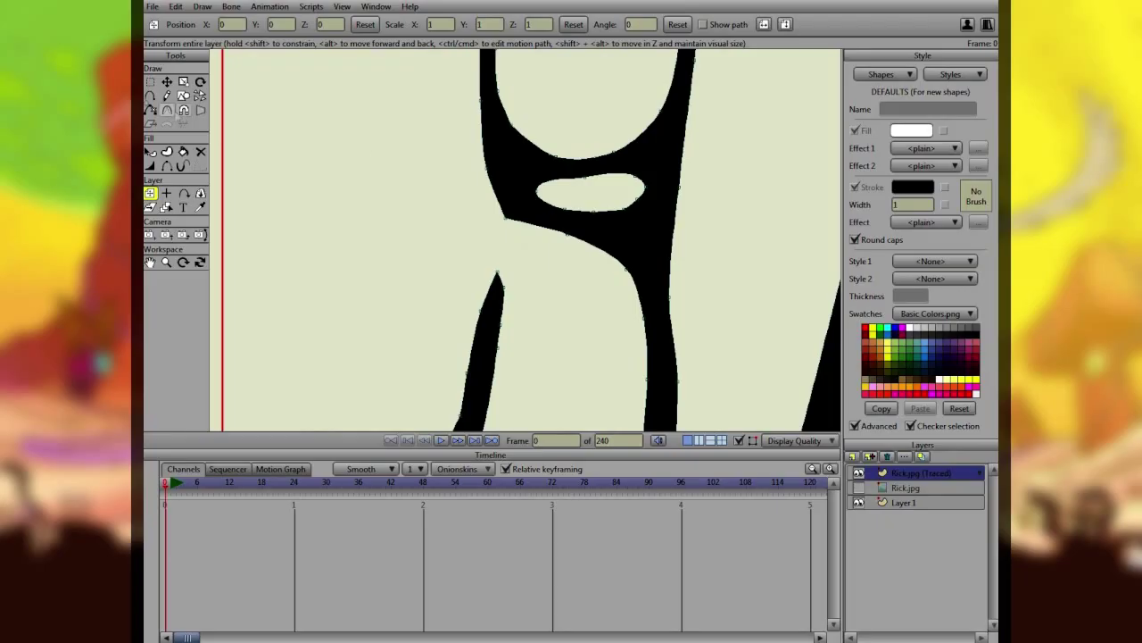
left_click(150, 110)
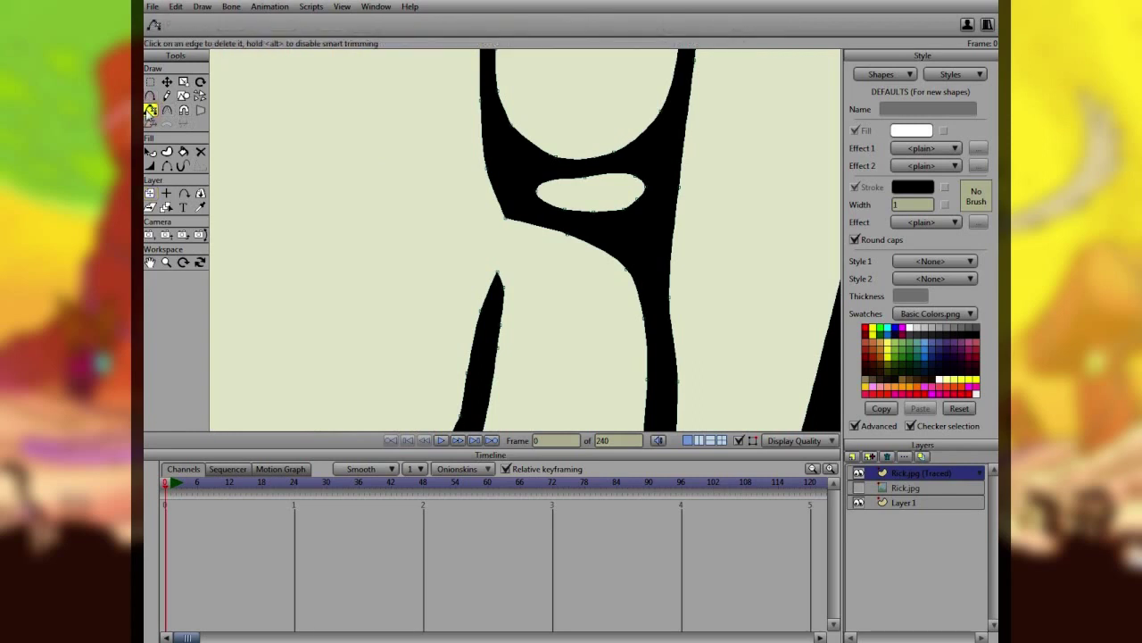
left_click(499, 279)
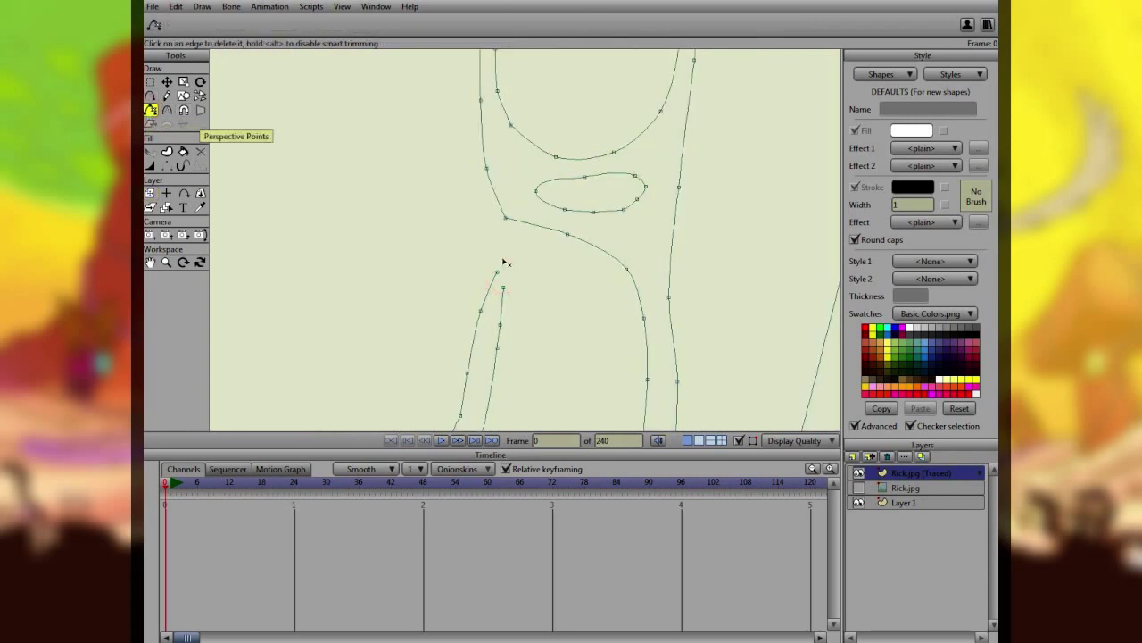
left_click(519, 222)
- Delete the facing edges across the outline gap at the wrist of the arm holding the flask
scroll(535, 254, "down", 5)
left_click_drag(816, 293, 414, 320)
left_click_drag(590, 225, 563, 301)
scroll(563, 242, "up", 3)
left_click(675, 245)
left_click(617, 258)
- Delete the edges facing each other between the neck and the shoulder of the flask-holding arm
scroll(617, 258, "down", 3)
left_click_drag(417, 133, 563, 354)
left_click_drag(433, 193, 559, 410)
left_click_drag(509, 164, 531, 378)
left_click_drag(445, 127, 498, 242)
scroll(499, 243, "up", 3)
left_click(491, 312)
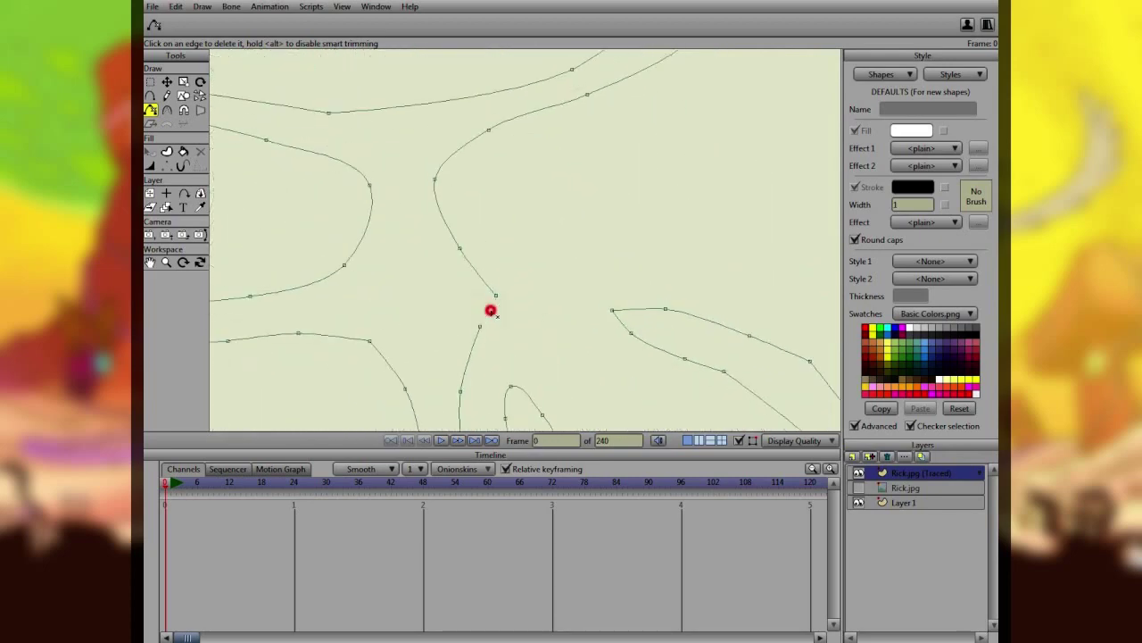
left_click(622, 324)
- Delete the rounded tip of the hanging arm's shoulder line and the facing edge at the neck
scroll(547, 302, "down", 3)
left_click_drag(414, 307, 527, 307)
mouse_move(333, 289)
left_mouse_down()
mouse_move(585, 295)
mouse_move(473, 298)
mouse_move(432, 280)
left_mouse_up()
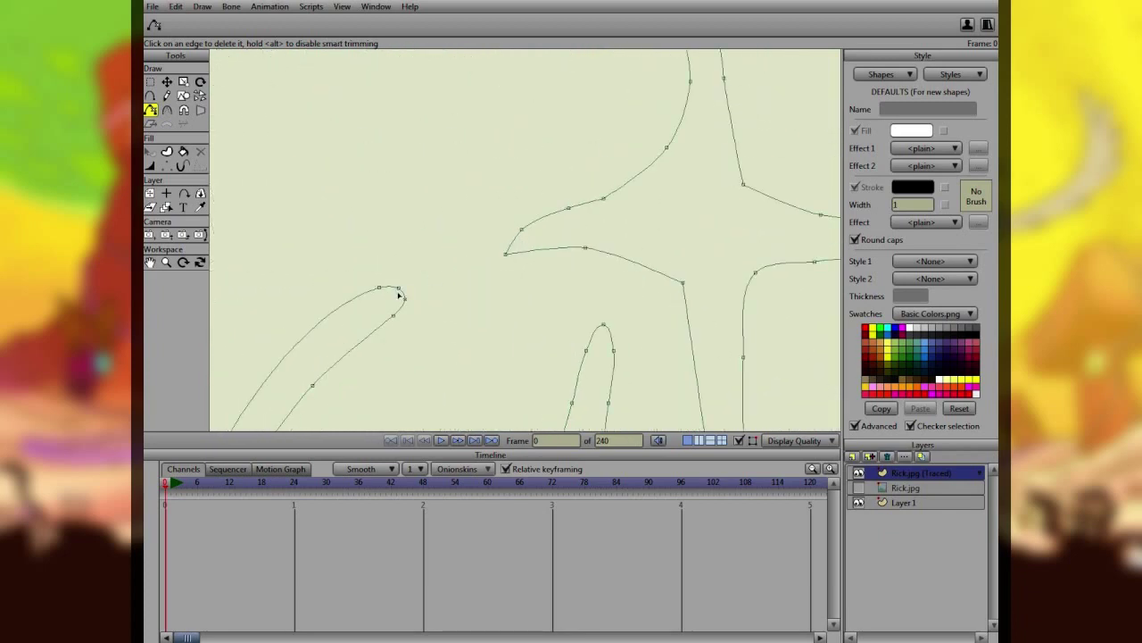
left_click(401, 294)
left_click(508, 248)
- Delete the traced edges beside the front eye so the eye contour and the face outline are opened there
scroll(522, 243, "down", 3)
left_click_drag(725, 127, 722, 255)
left_click_drag(661, 90, 617, 199)
left_click_drag(622, 135, 480, 227)
scroll(668, 178, "up", 6)
left_click(752, 127)
left_click(714, 280)
- Delete the edges at the tips of the unclosed forehead lines and the facing edges of the neighbouring contour
scroll(594, 192, "down", 6)
left_click_drag(490, 137, 544, 250)
left_click_drag(421, 152, 485, 214)
scroll(535, 242, "up", 3)
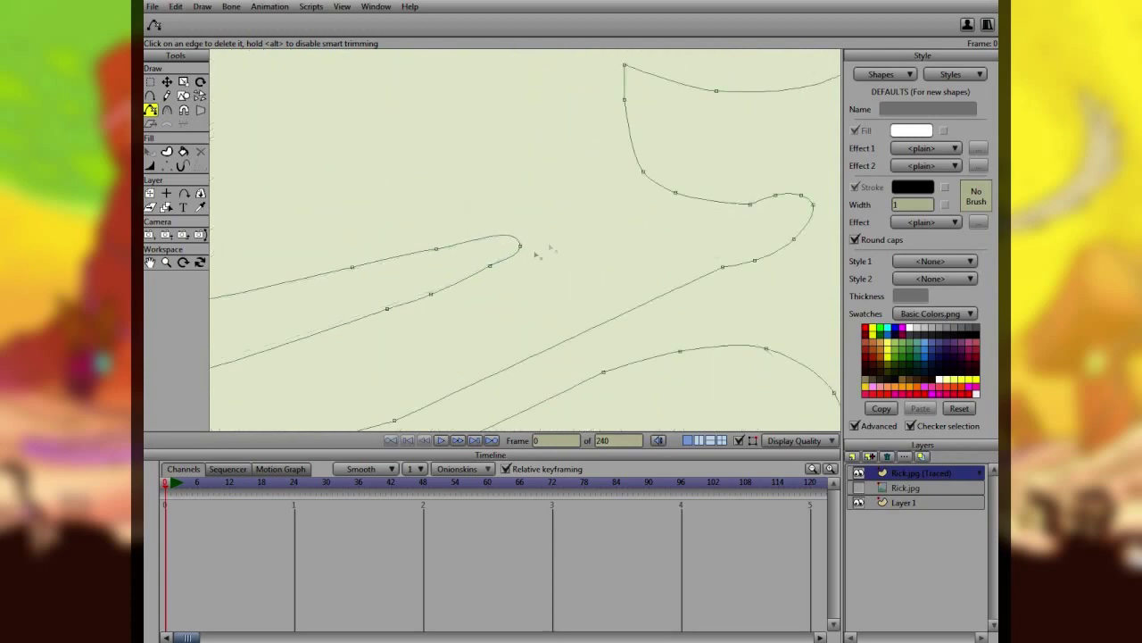
left_click(513, 256)
left_click(662, 186)
left_click_drag(568, 154, 580, 246)
left_click_drag(519, 152, 538, 236)
left_click(496, 143)
left_click(662, 252)
- Check the rest of the figure down to the feet for other unclosed outlines
scroll(599, 234, "down", 3)
scroll(582, 246, "down", 2)
left_click_drag(561, 247, 583, 76)
scroll(575, 241, "down", 3)
scroll(602, 245, "down", 3)
left_click_drag(603, 252, 600, 88)
left_click_drag(595, 230, 586, 64)
left_click_drag(604, 256, 591, 150)
left_click_drag(556, 214, 572, 310)
scroll(568, 299, "down", 6)
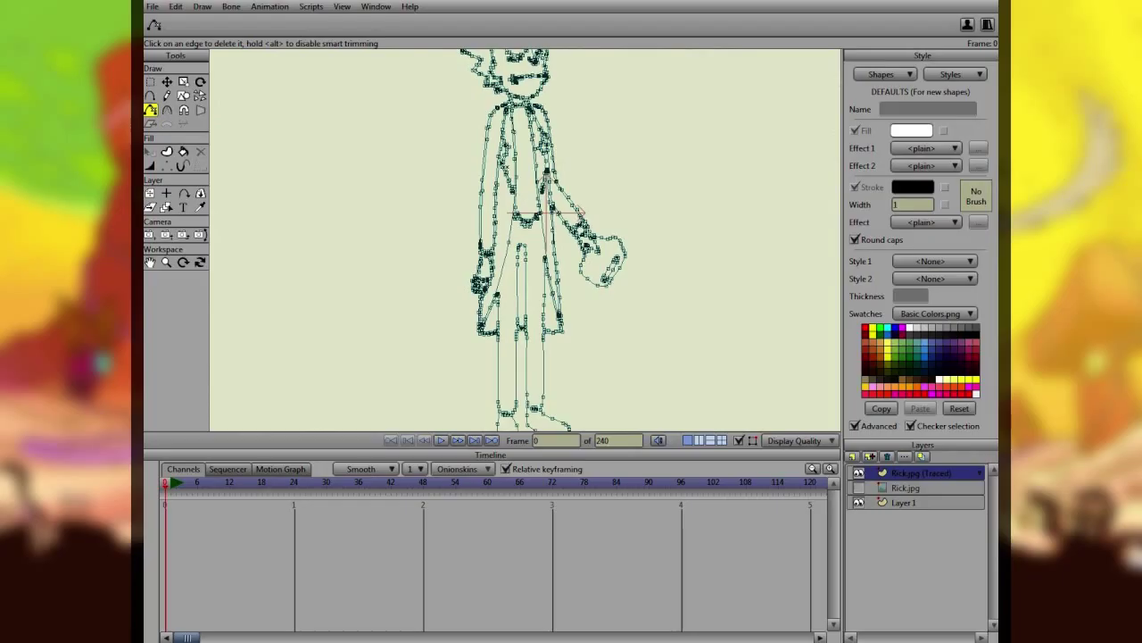
- Join the open line ends at the hanging arm's wrist with Add Point and turn off the new hand shape's stroke
key("a")
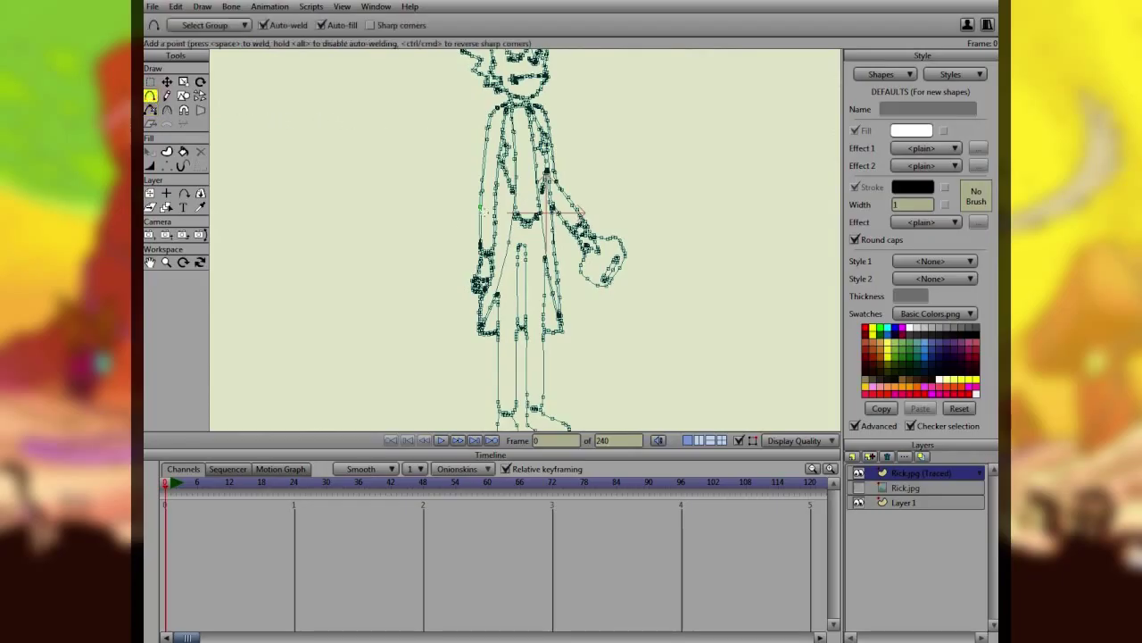
scroll(446, 288, "up", 6)
scroll(508, 255, "up", 5)
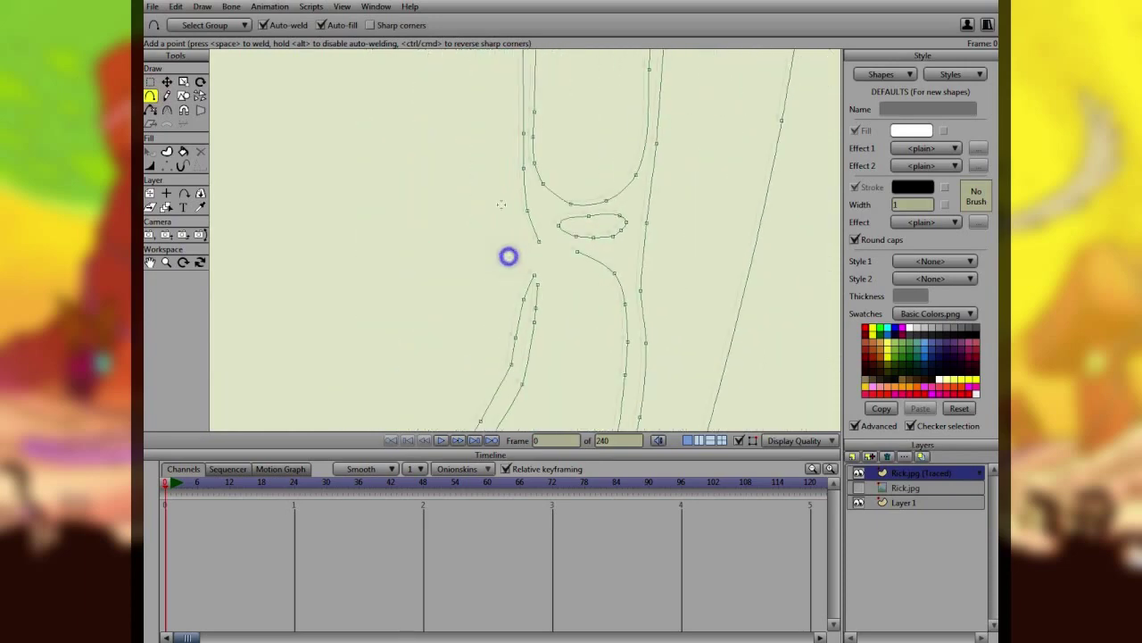
left_click_drag(544, 237, 533, 304)
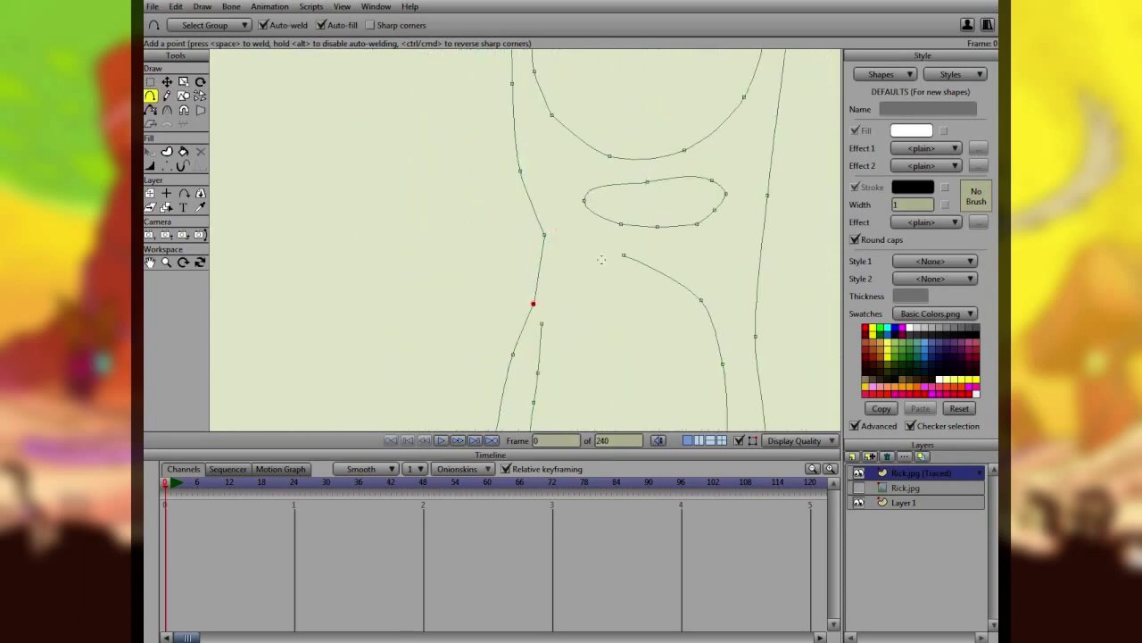
left_click_drag(622, 256, 542, 323)
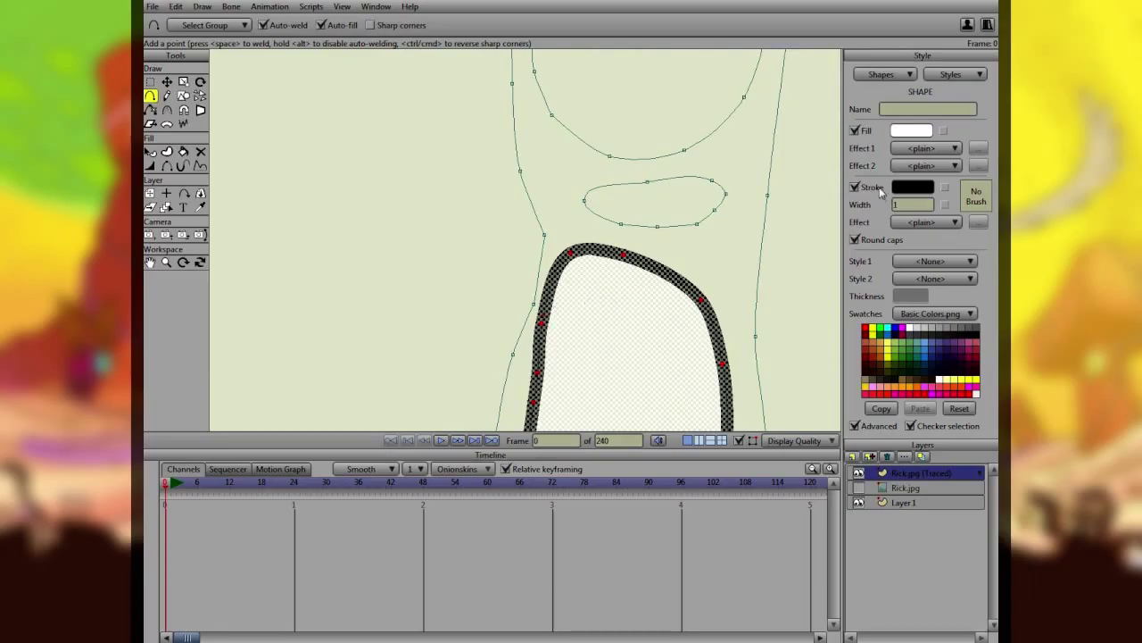
left_click(879, 187)
- Join the open line ends at the flask arm's wrist, closing the hand and sleeve shapes with their strokes turned off
left_click_drag(778, 206, 450, 206)
left_click_drag(687, 212, 357, 220)
left_click_drag(569, 201, 512, 125)
left_click_drag(712, 224, 473, 255)
left_click_drag(654, 181, 562, 270)
left_click_drag(566, 115, 668, 273)
scroll(668, 273, "up", 5)
mouse_move(525, 251)
left_mouse_down()
mouse_move(446, 271)
mouse_move(434, 287)
left_mouse_up()
left_click(864, 188)
mouse_move(541, 222)
left_mouse_down()
mouse_move(424, 242)
mouse_move(382, 193)
left_mouse_up()
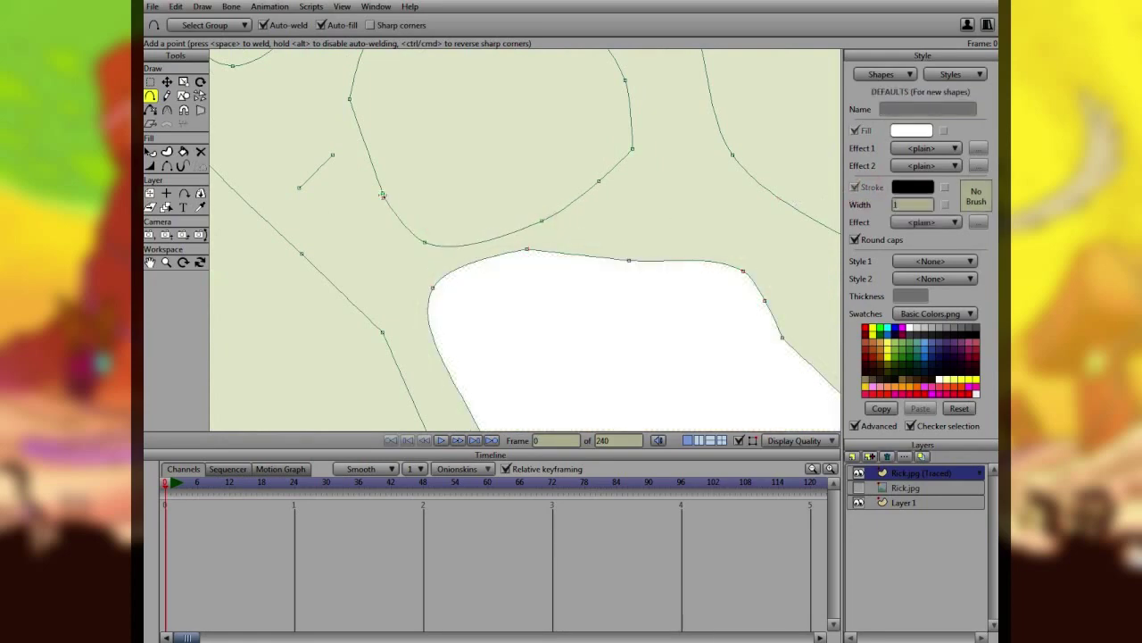
left_click(872, 188)
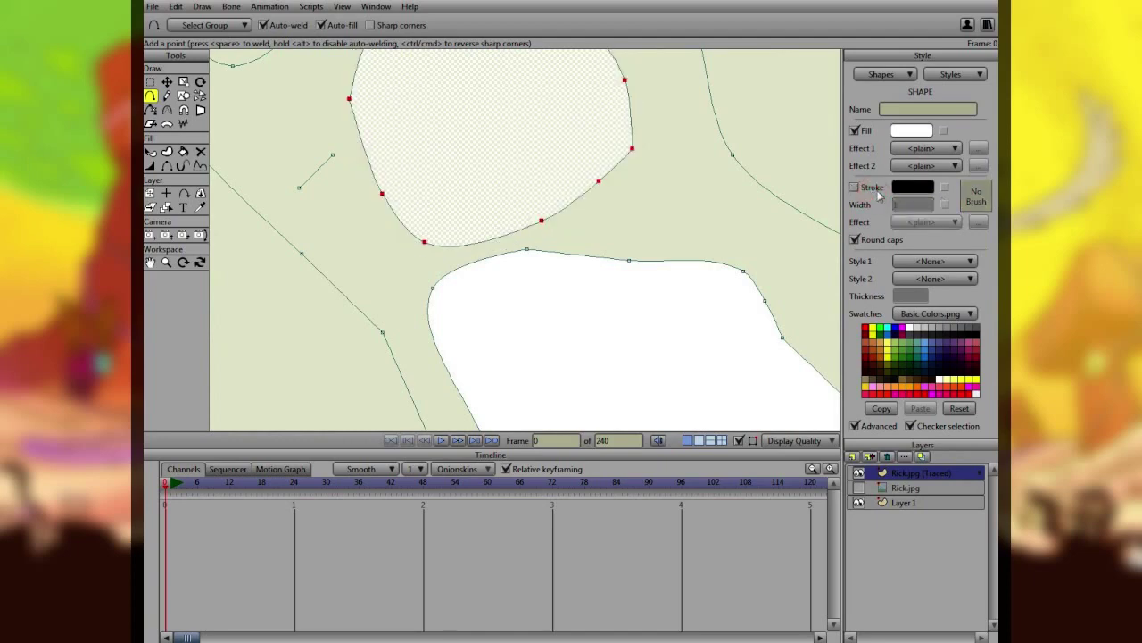
- Connect the hanging arm's shoulder to the neck with two segments without stroke, and raise the upper line's end point slightly
scroll(429, 181, "down", 6)
left_click_drag(423, 162, 526, 304)
scroll(423, 150, "down", 2)
left_click_drag(482, 129, 529, 308)
scroll(500, 223, "up", 4)
scroll(425, 125, "up", 5)
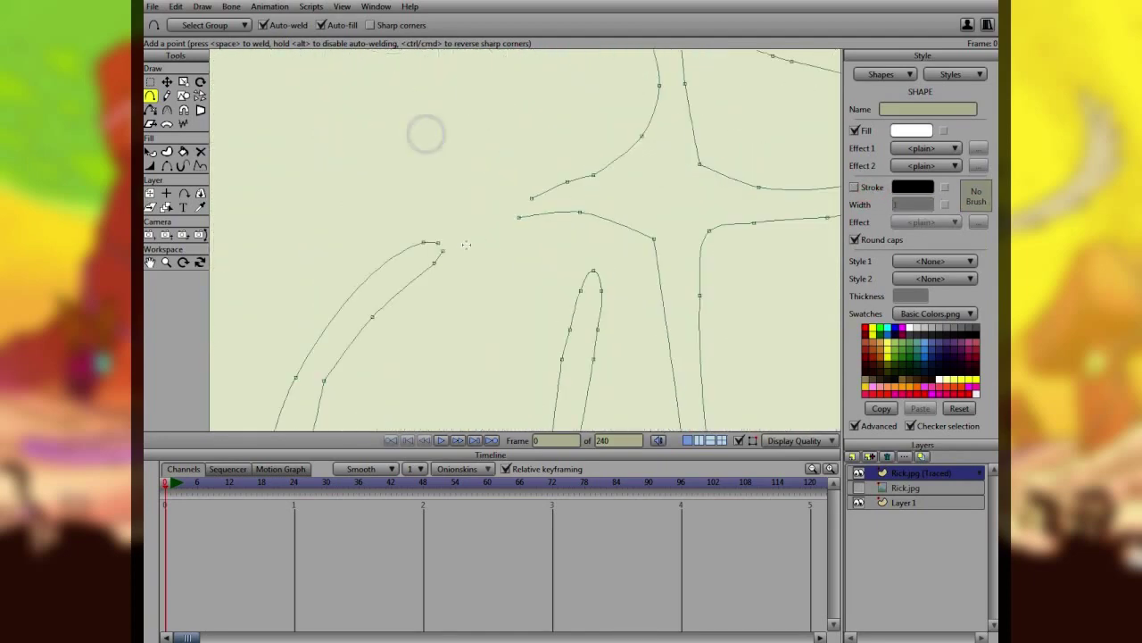
left_click_drag(404, 243, 533, 181)
left_click_drag(406, 256, 516, 207)
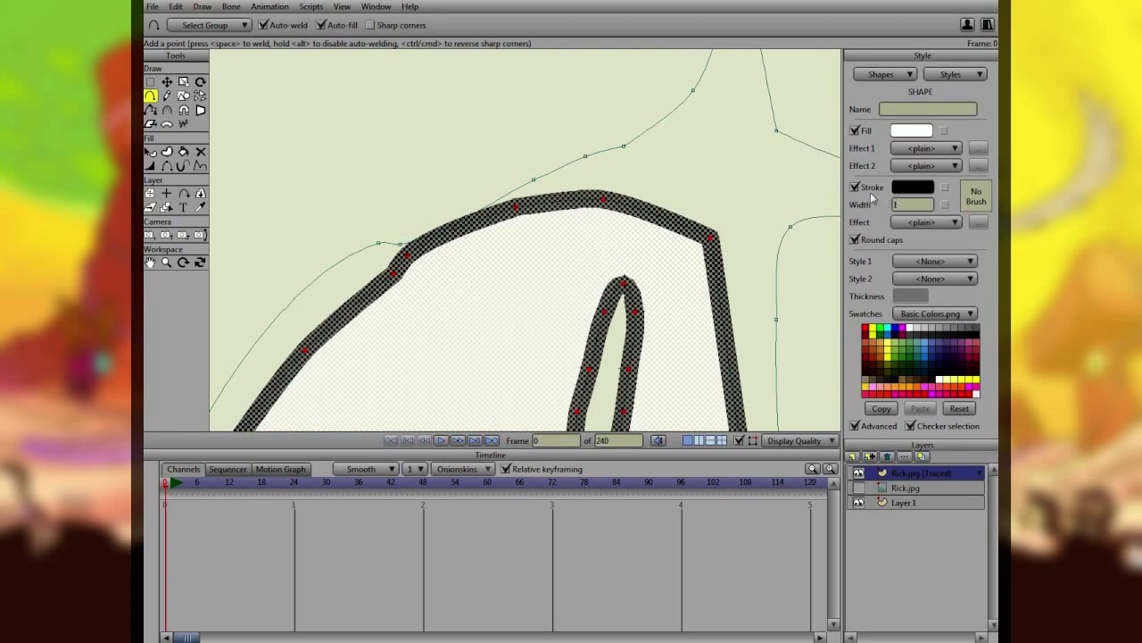
left_click(872, 192)
scroll(563, 198, "down", 2)
key("Return")
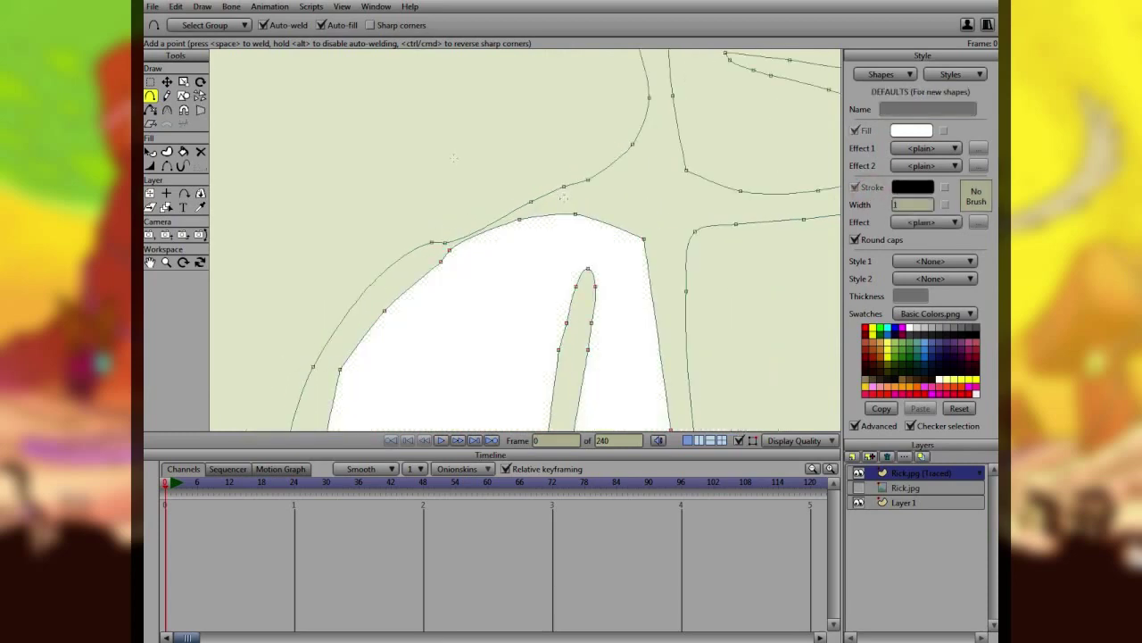
key("t")
left_click_drag(444, 243, 447, 233)
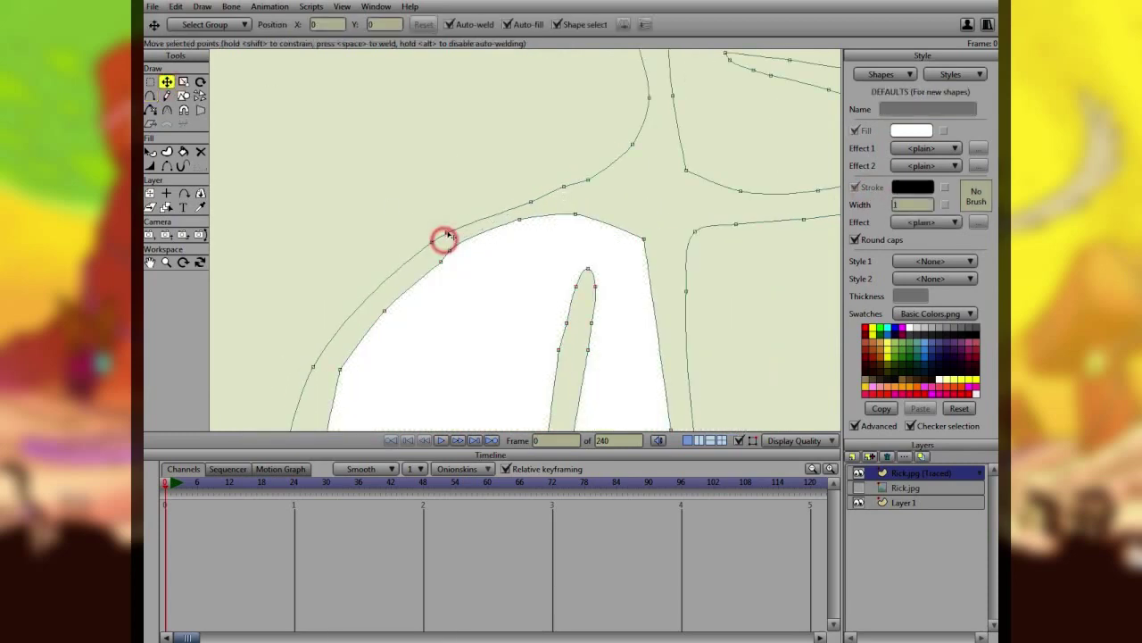
- Connect the flask arm's shoulder to the neck with an outer and an inner segment, turning off the closed shape's stroke
left_click(150, 95)
left_click_drag(614, 132, 461, 141)
left_click_drag(759, 161, 384, 174)
left_click_drag(407, 222, 493, 230)
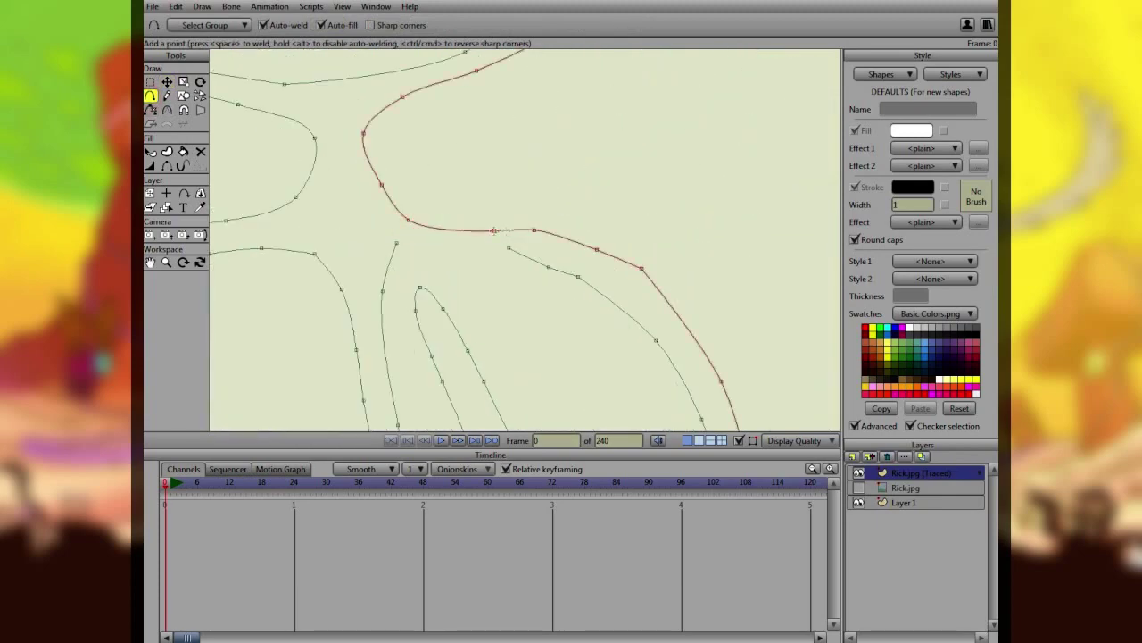
left_click_drag(401, 243, 509, 248)
left_click(864, 191)
key("Return")
- Move the two end points of the flask arm's inner shoulder segment to refine its curve
left_click(167, 83)
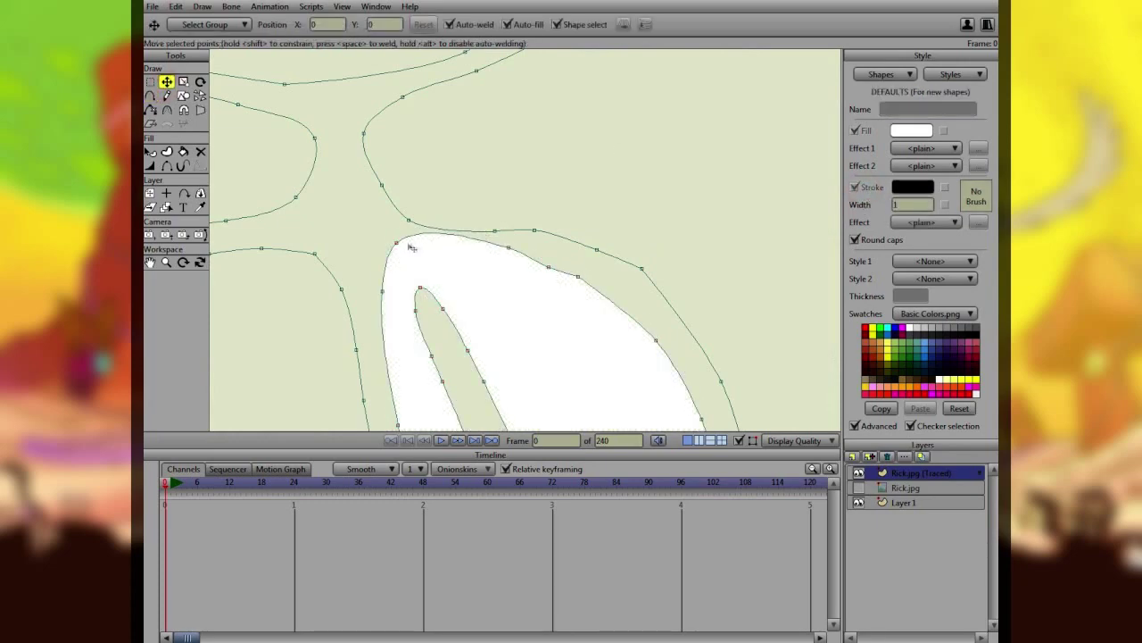
left_click_drag(399, 245, 392, 261)
left_click_drag(506, 247, 489, 249)
key("Return")
- Close the open contour of the front eye with a curved segment and turn off the shape's stroke
left_click_drag(421, 194, 502, 298)
scroll(503, 298, "down", 3)
left_click_drag(418, 261, 486, 410)
scroll(490, 357, "down", 4)
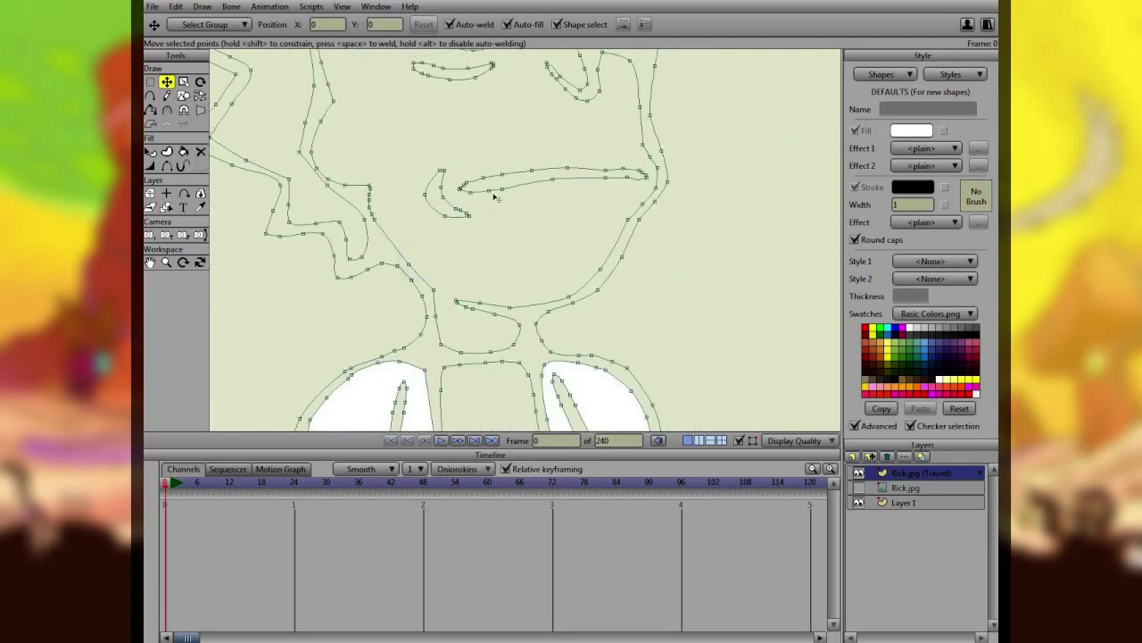
left_click_drag(484, 58, 484, 217)
left_click_drag(523, 133, 499, 250)
left_click_drag(643, 238, 596, 226)
scroll(596, 227, "up", 4)
left_click_drag(660, 254, 618, 243)
scroll(562, 236, "up", 4)
left_click(150, 96)
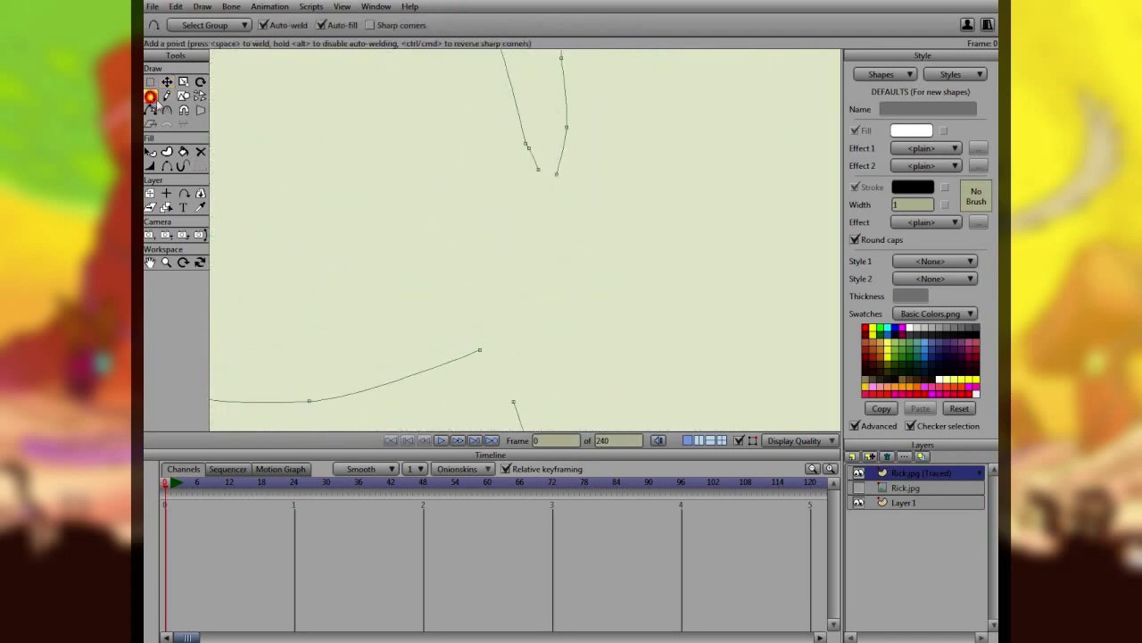
left_click_drag(538, 170, 506, 332)
left_click(855, 187)
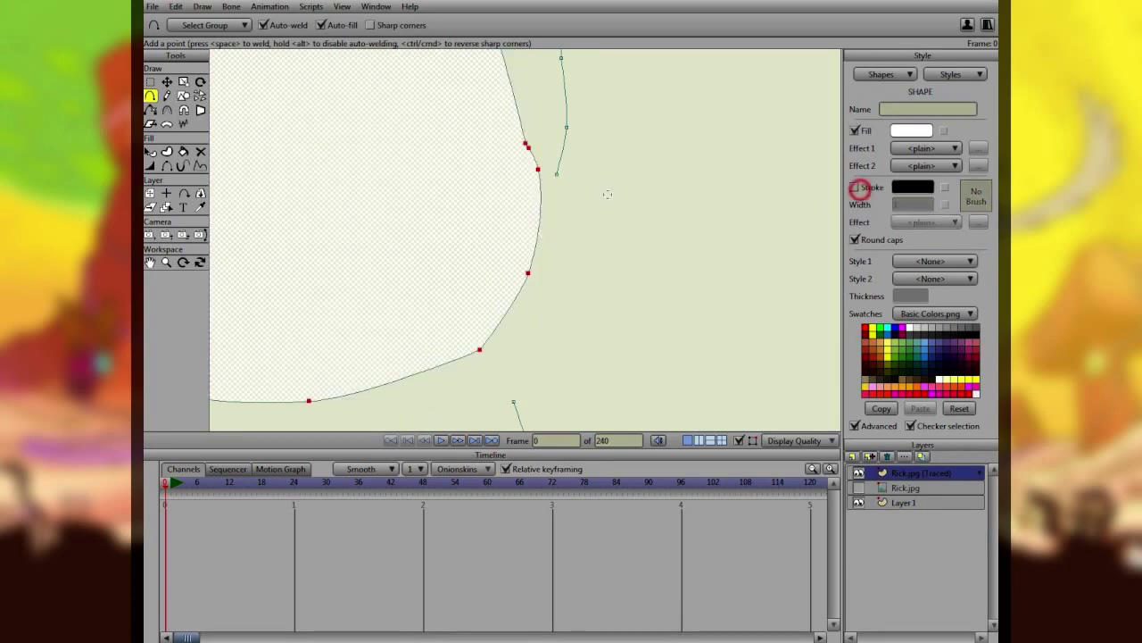
- Bridge the gap in the face outline beside the front eye and turn off the closed shape's stroke
left_click_drag(556, 174, 514, 402)
left_click(860, 187)
key("Return")
- Weld the end point of the upper open forehead line to the end of the neighbouring short segment
scroll(502, 154, "down", 10)
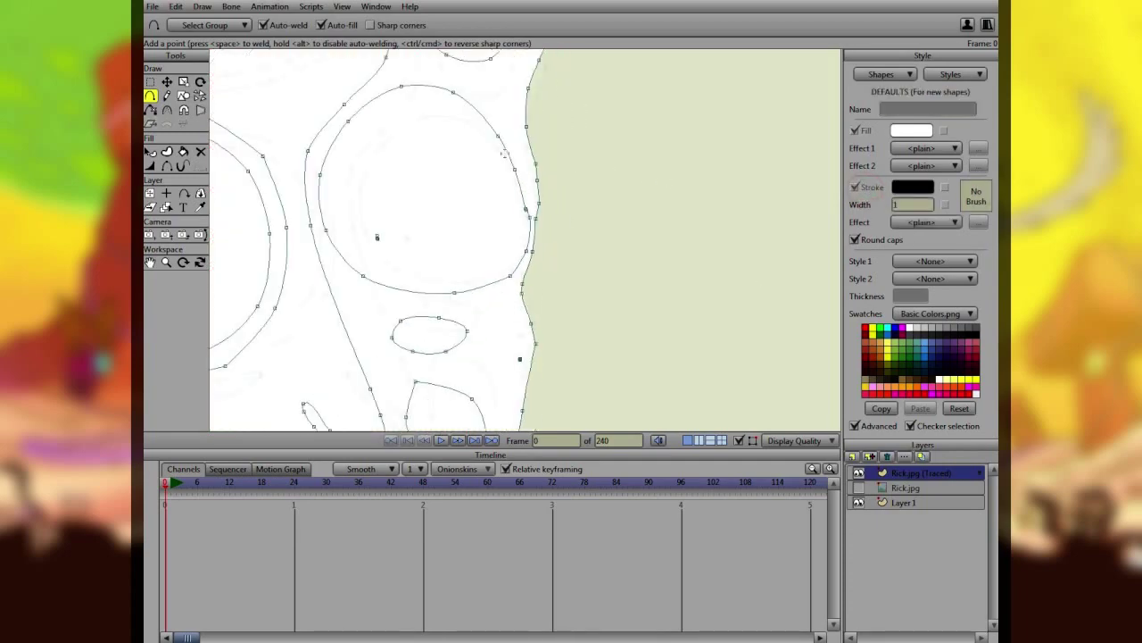
left_click_drag(432, 158, 544, 290)
scroll(530, 278, "up", 6)
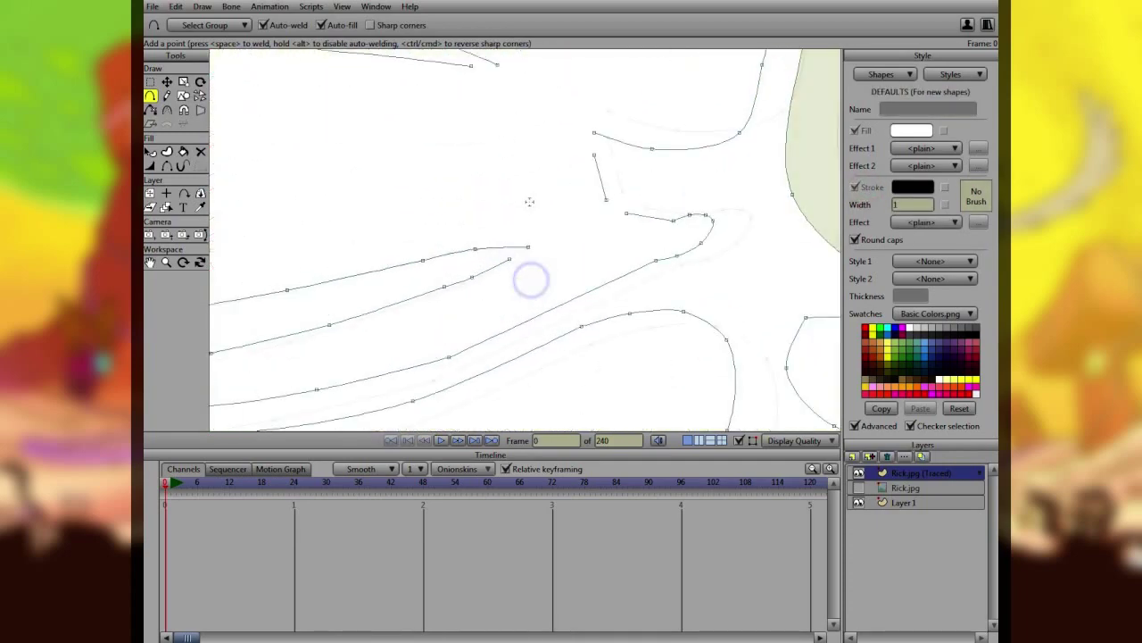
left_click(166, 82)
left_click_drag(530, 252, 594, 156)
- Join the lower open forehead line to the facing contour end with Add Point and turn off the shape's stroke
left_click(166, 110)
left_click(150, 108)
left_click(150, 96)
left_click_drag(498, 273, 701, 194)
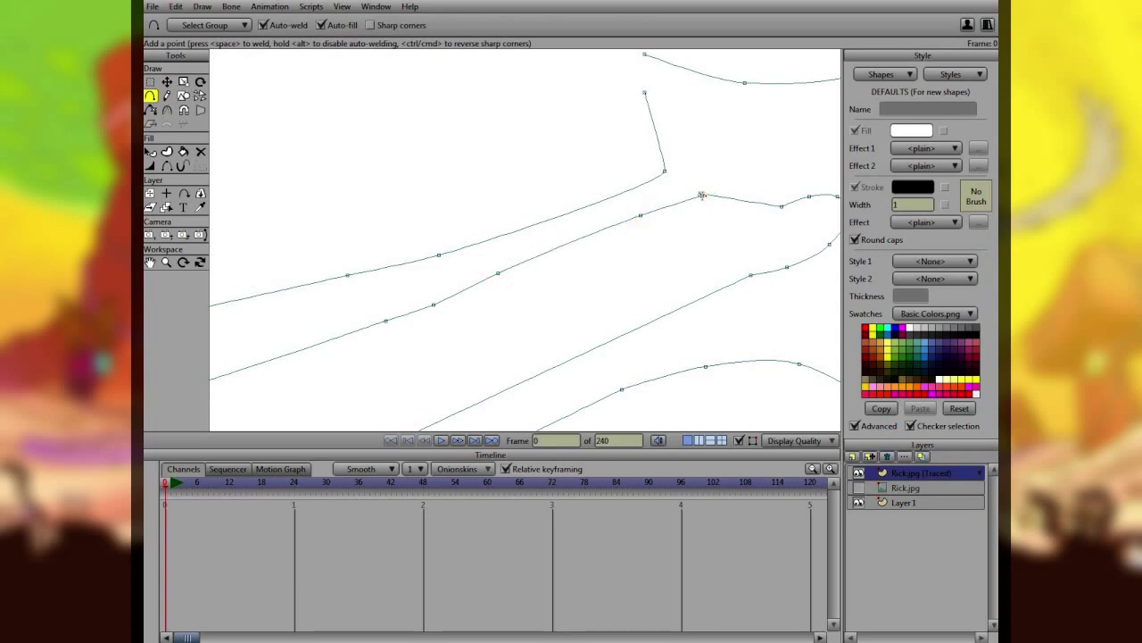
left_click(856, 187)
key("Return")
- Connect the remaining two pairs of open line ends above the forehead line, with the shapes' strokes turned off
left_click_drag(581, 191, 582, 353)
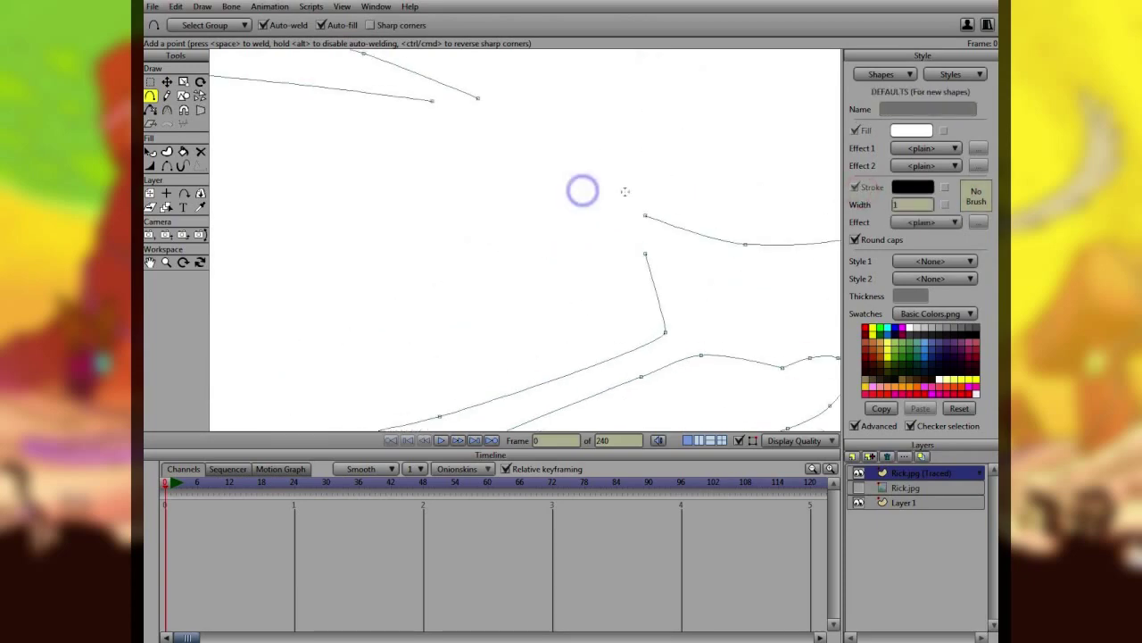
left_click_drag(477, 99, 647, 214)
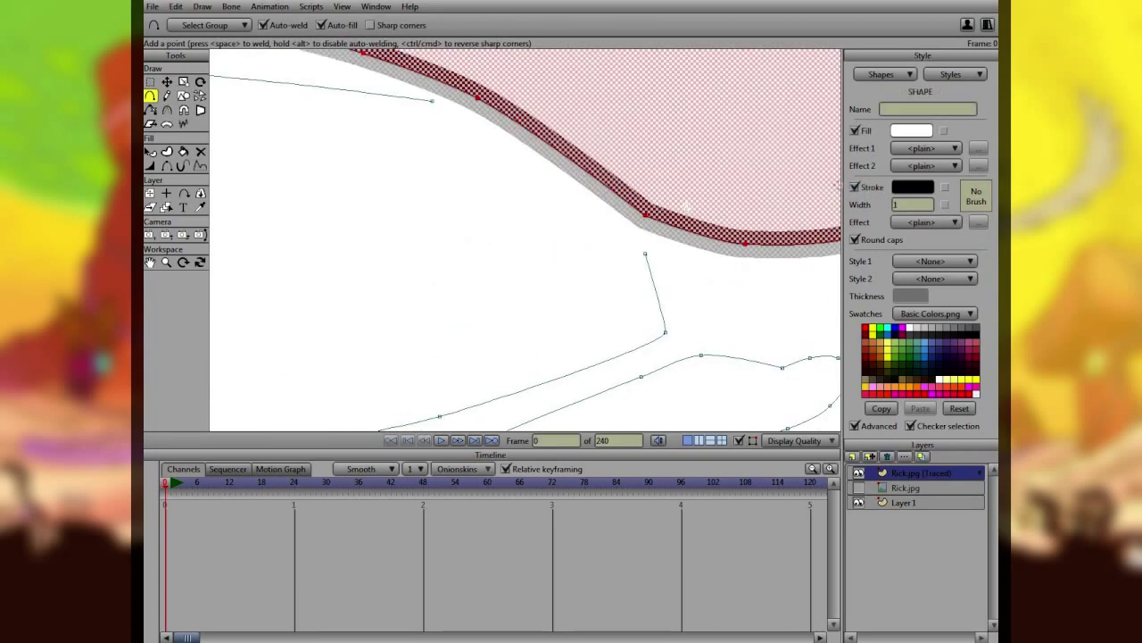
left_click(862, 184)
key("Return")
left_click_drag(434, 101, 646, 252)
left_click(855, 187)
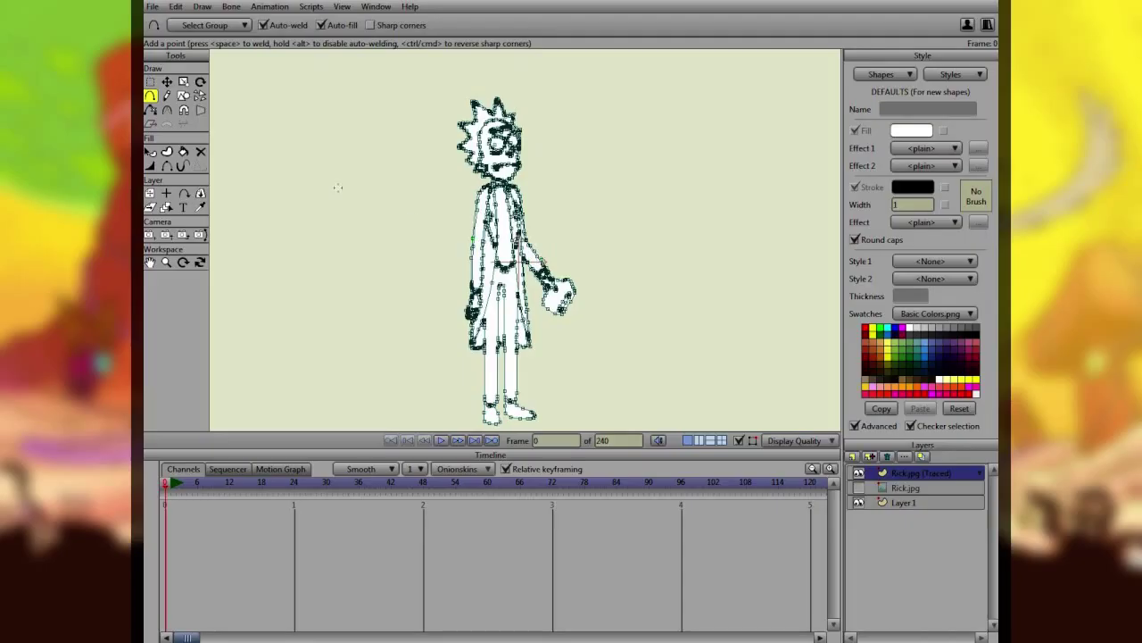
- Fill the character's whole outer outline with black using the Paint Bucket
left_click(183, 152)
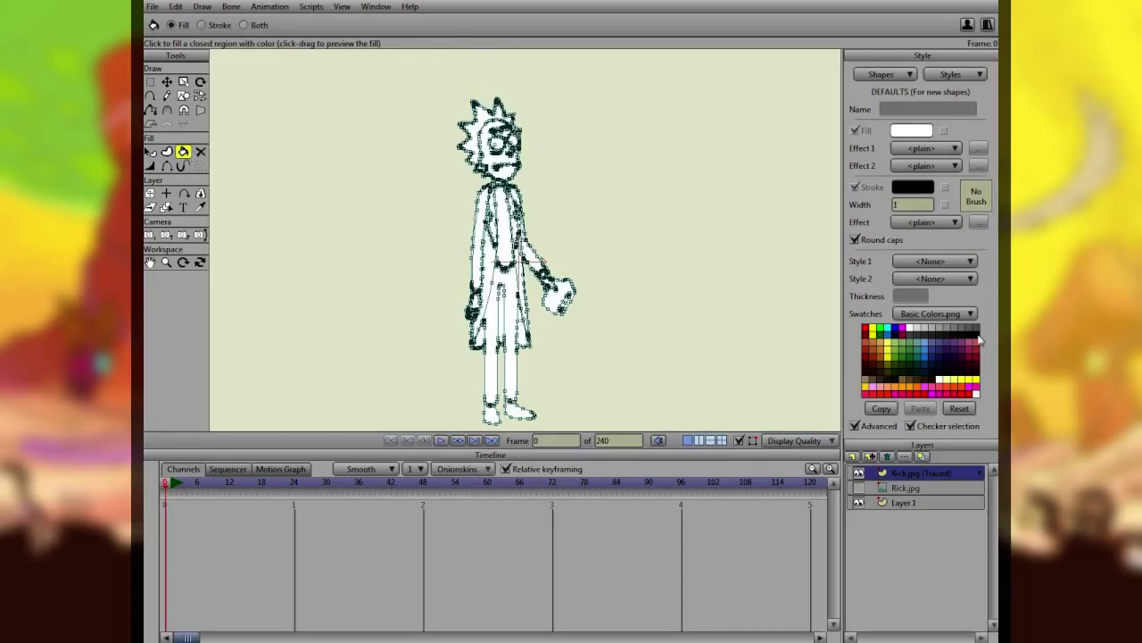
left_click(977, 335)
left_click(908, 206)
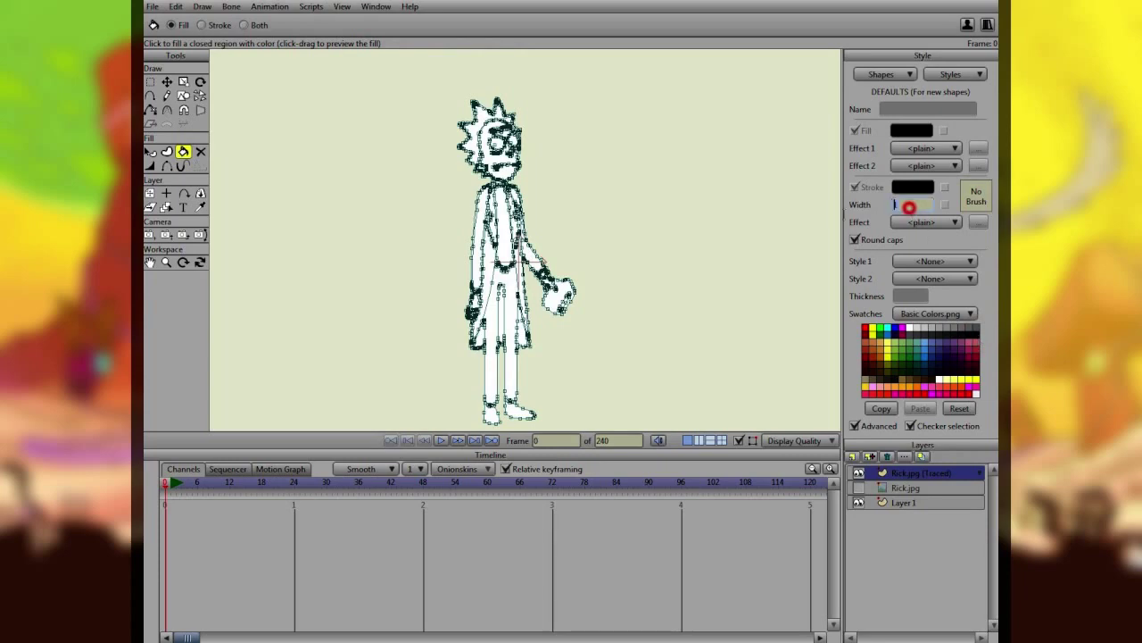
scroll(535, 250, "up", 5)
scroll(589, 275, "up", 2)
left_click_drag(596, 322, 584, 326)
scroll(399, 239, "down", 2)
scroll(399, 240, "down", 4)
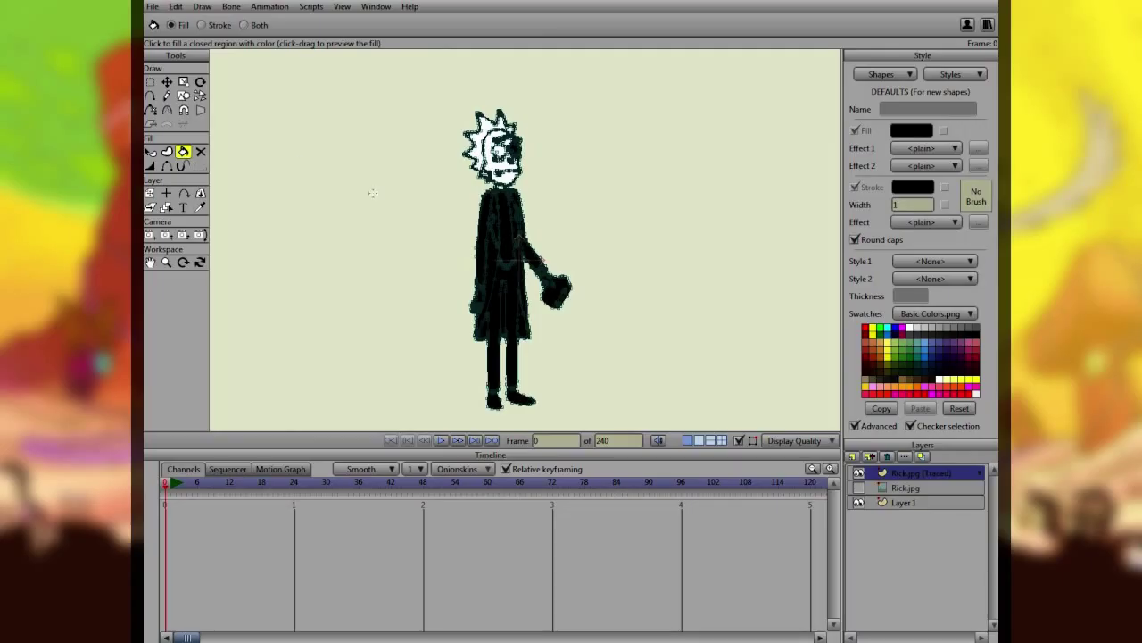
- Select the black silhouette shape and lower it to the back, behind the white shapes
left_click(150, 152)
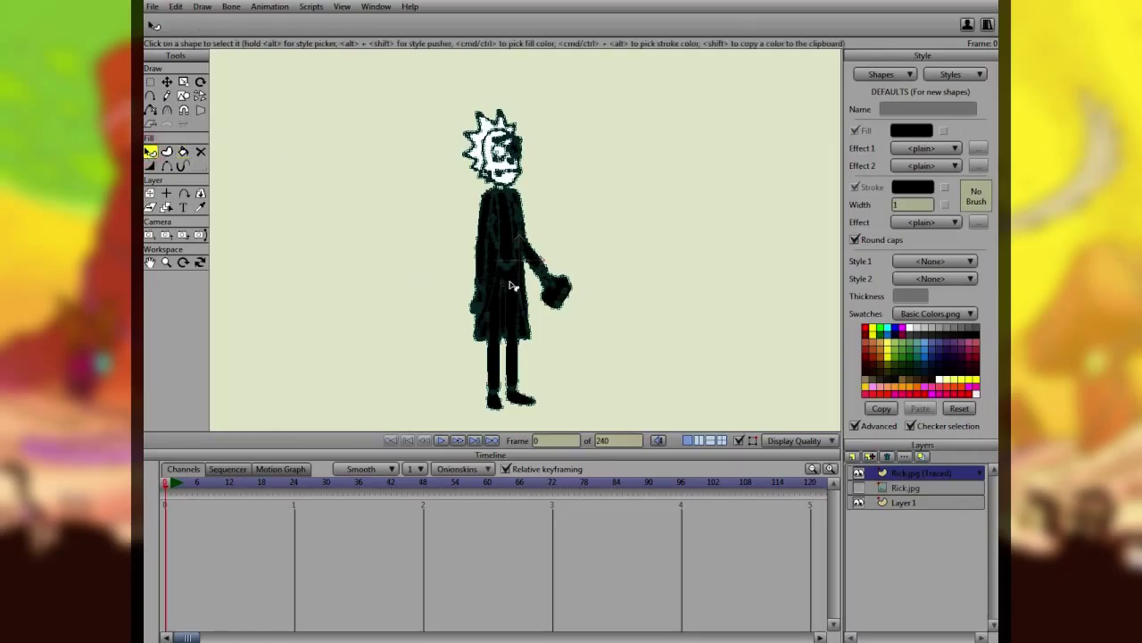
scroll(544, 275, "up", 4)
left_click(546, 259)
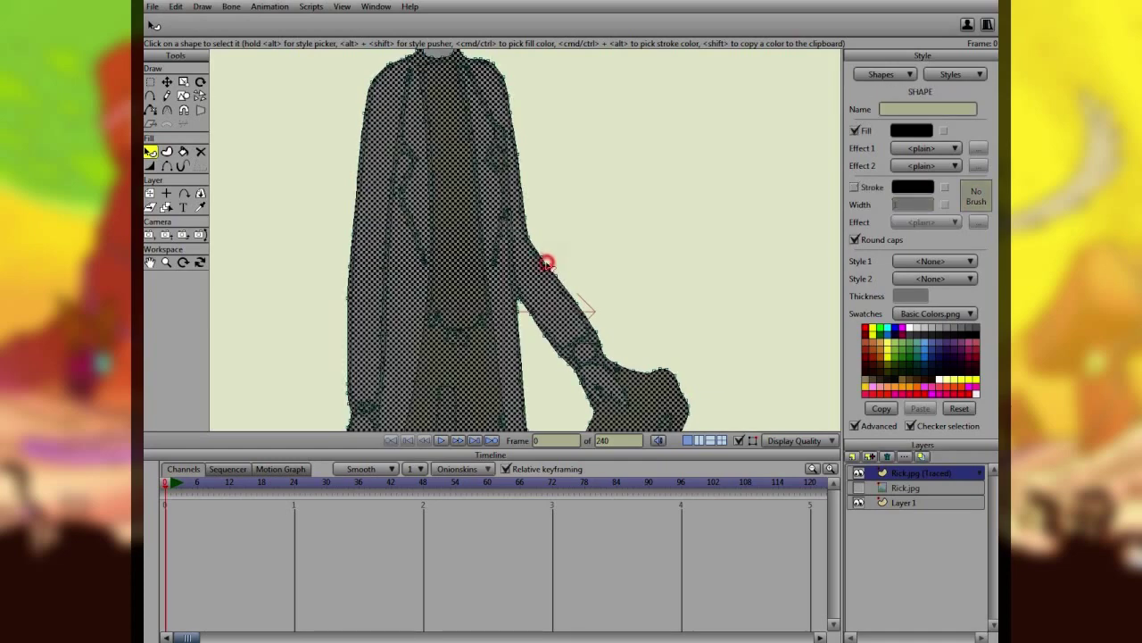
left_click(203, 6)
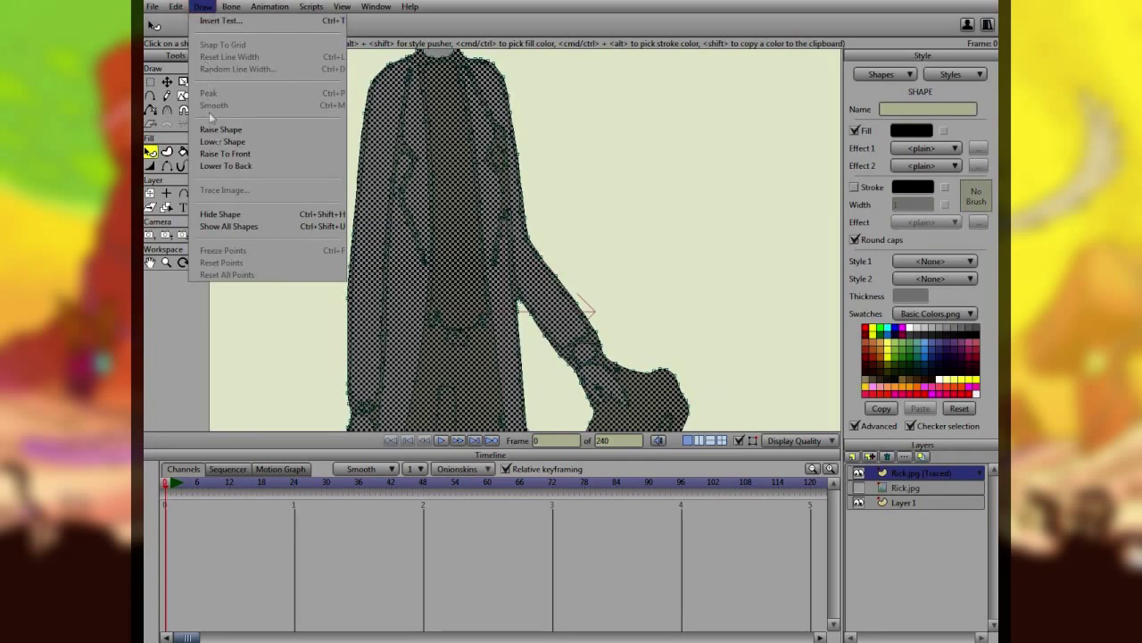
left_click(222, 169)
key("Return")
scroll(403, 239, "down", 4)
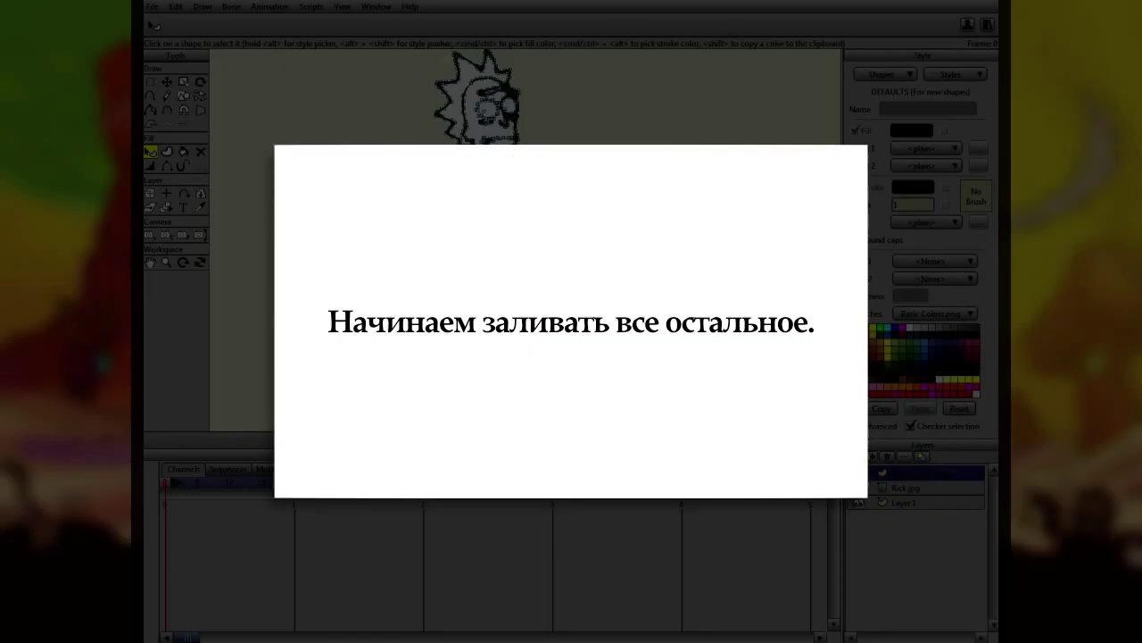
scroll(416, 217, "down", 3)
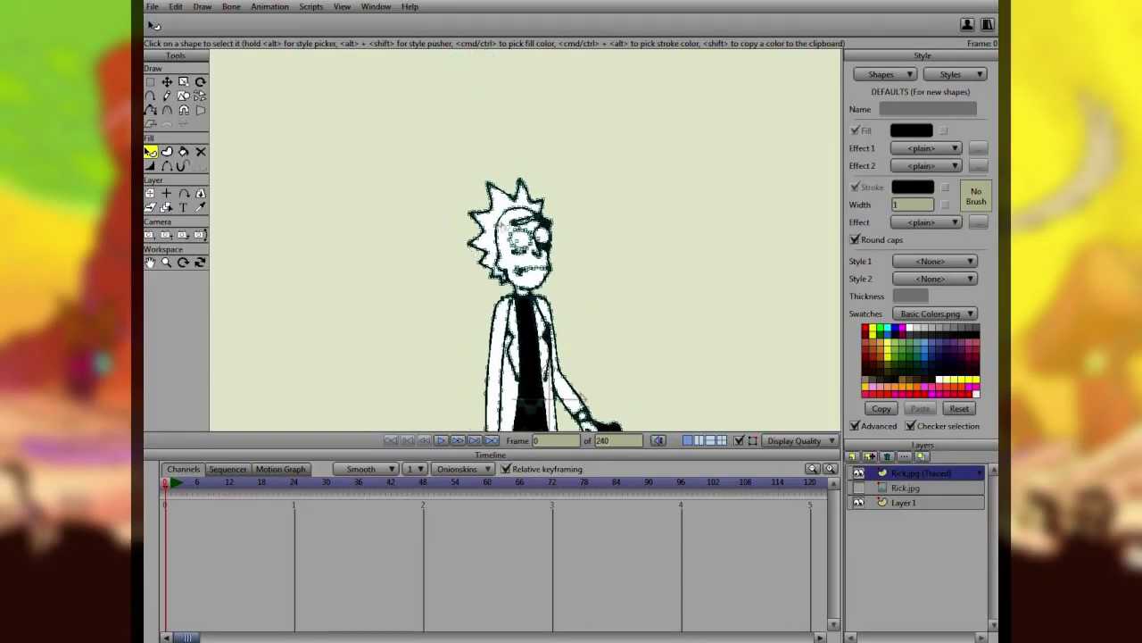
- Fill the rear eye's outer contour with black and its inner contour with white
scroll(513, 249, "up", 6)
left_click(183, 152)
scroll(618, 311, "up", 3)
left_click(598, 314)
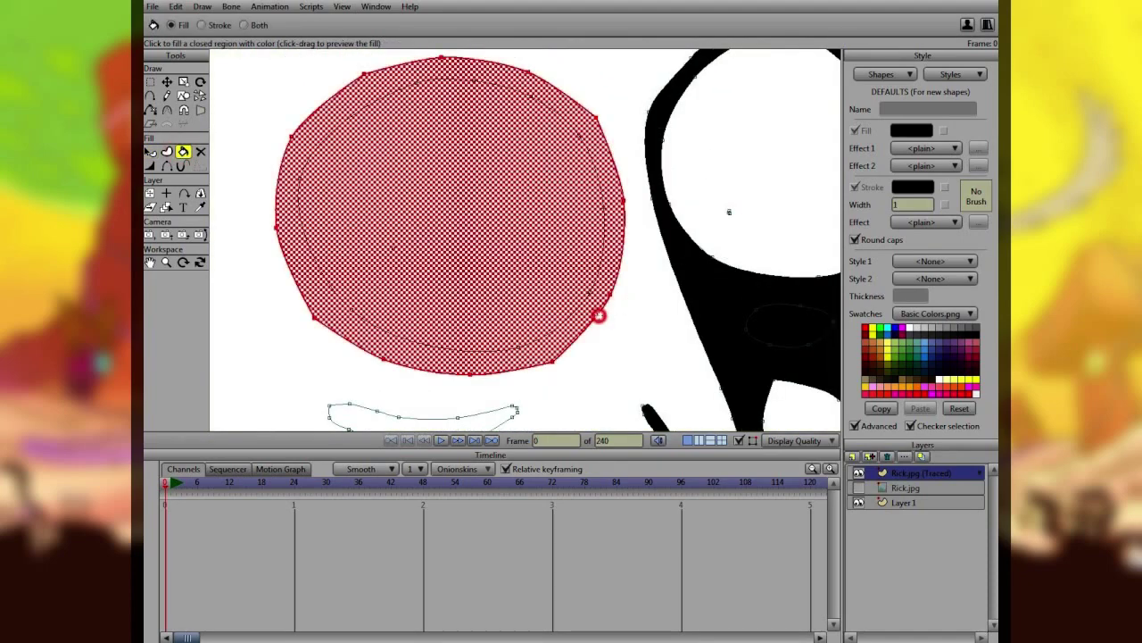
left_click(910, 328)
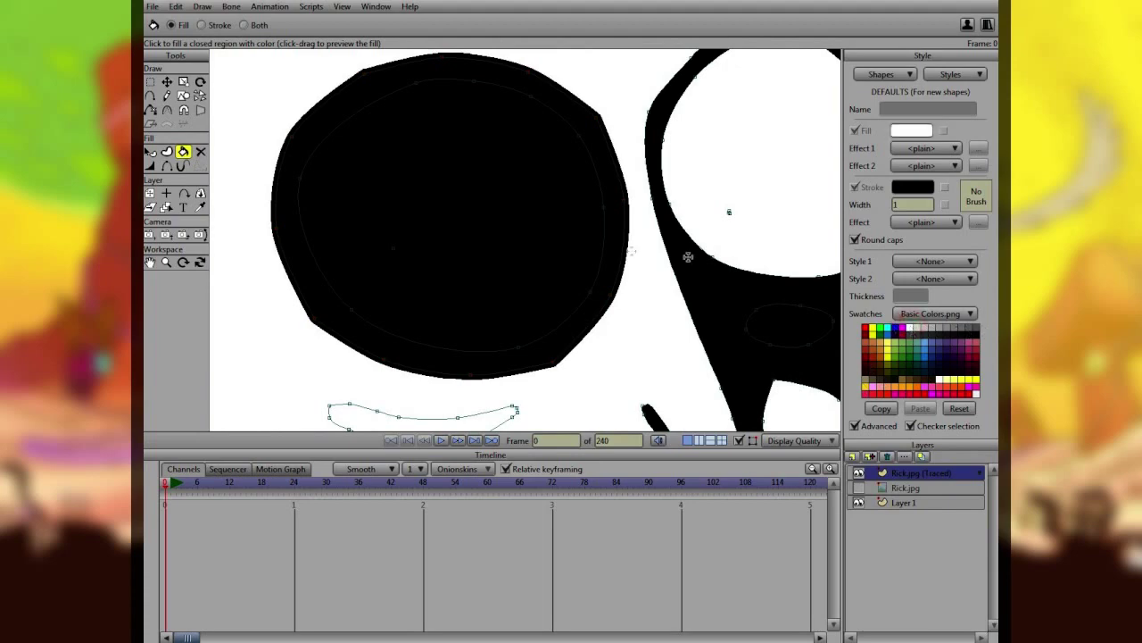
left_click(601, 244)
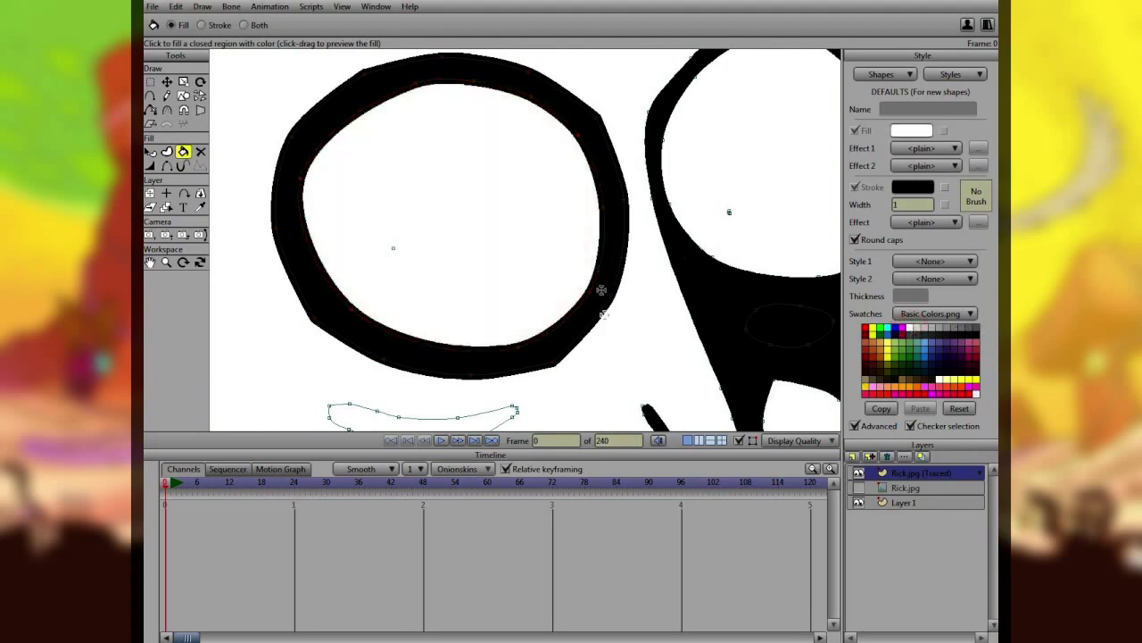
- Fill the crease under the rear eye, the mouth line and the mouth-corner wrinkle with black
scroll(624, 355, "down", 2)
left_click(977, 336)
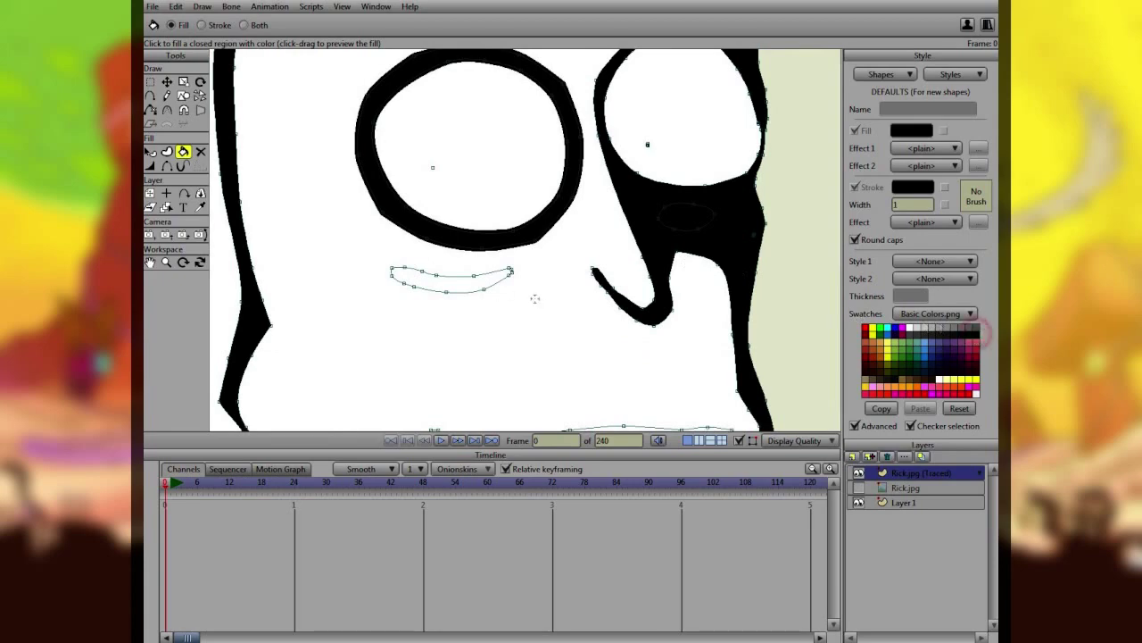
left_click(490, 284)
scroll(530, 318, "down", 3)
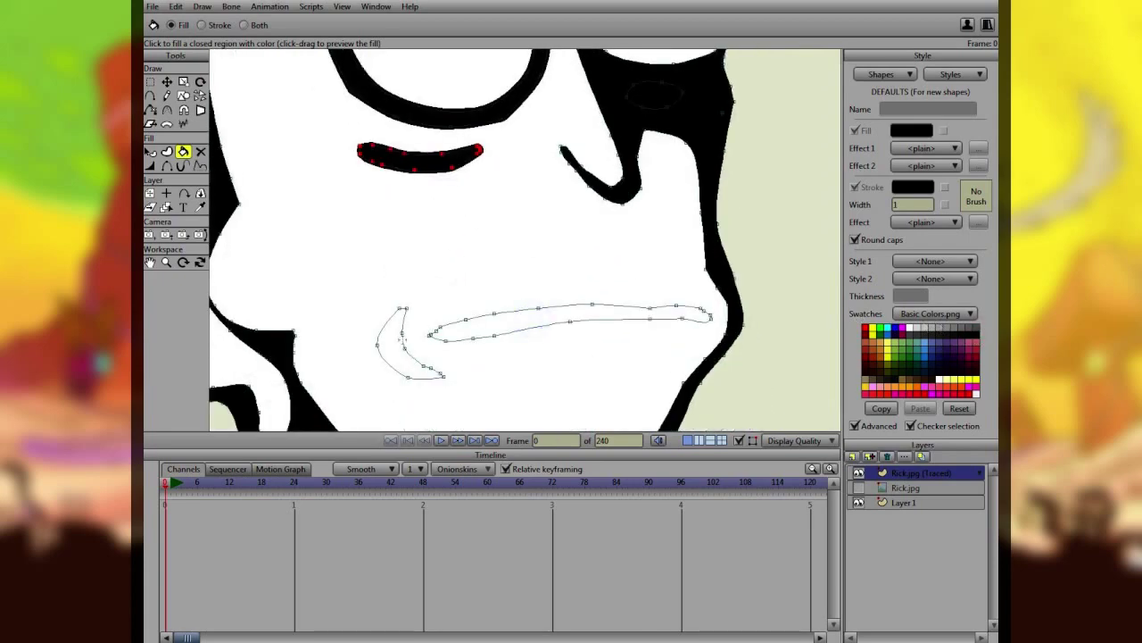
left_click(405, 319)
left_click(454, 326)
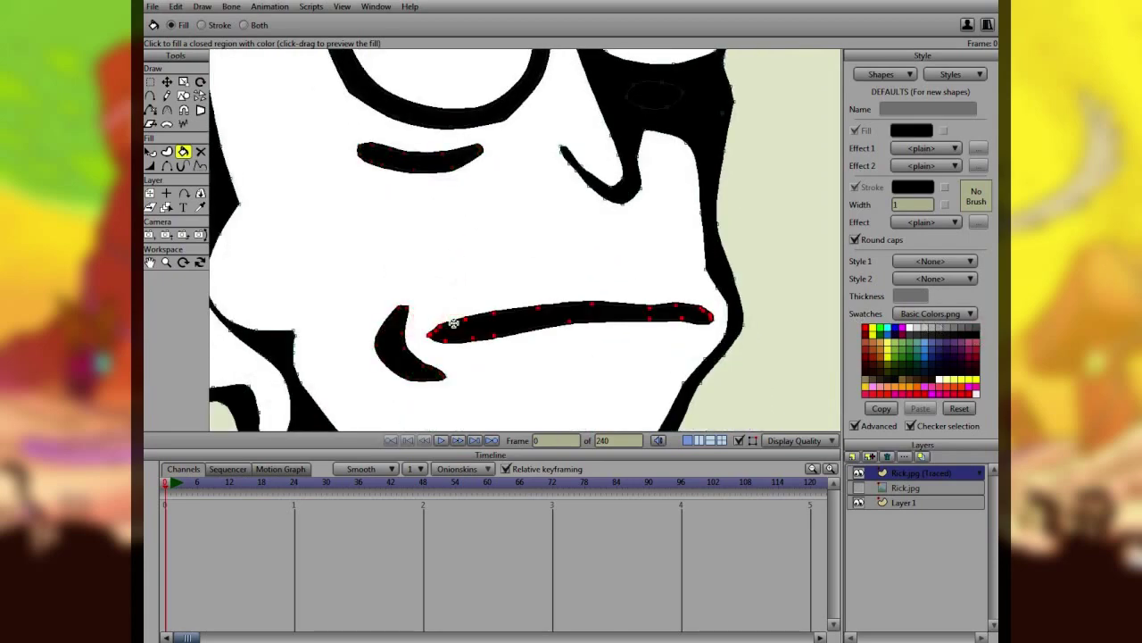
- Fill the small enclosed region of the coat's front lapel with white
scroll(536, 266, "down", 3)
scroll(536, 266, "down", 4)
left_click_drag(517, 182, 555, 261)
scroll(546, 275, "down", 2)
left_click(907, 329)
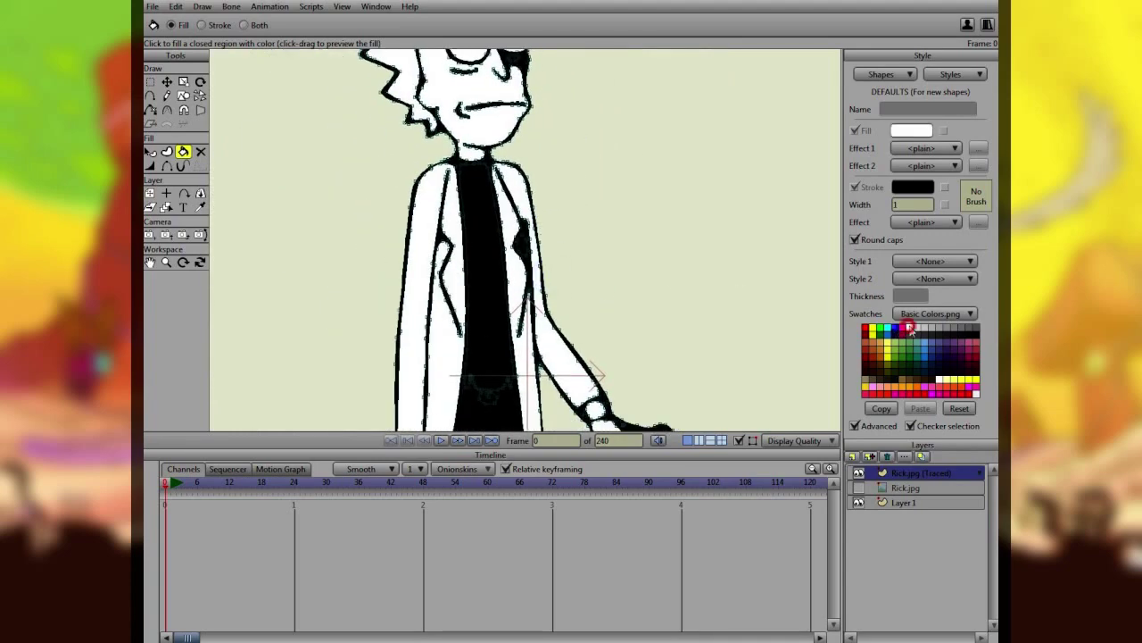
scroll(532, 255, "up", 5)
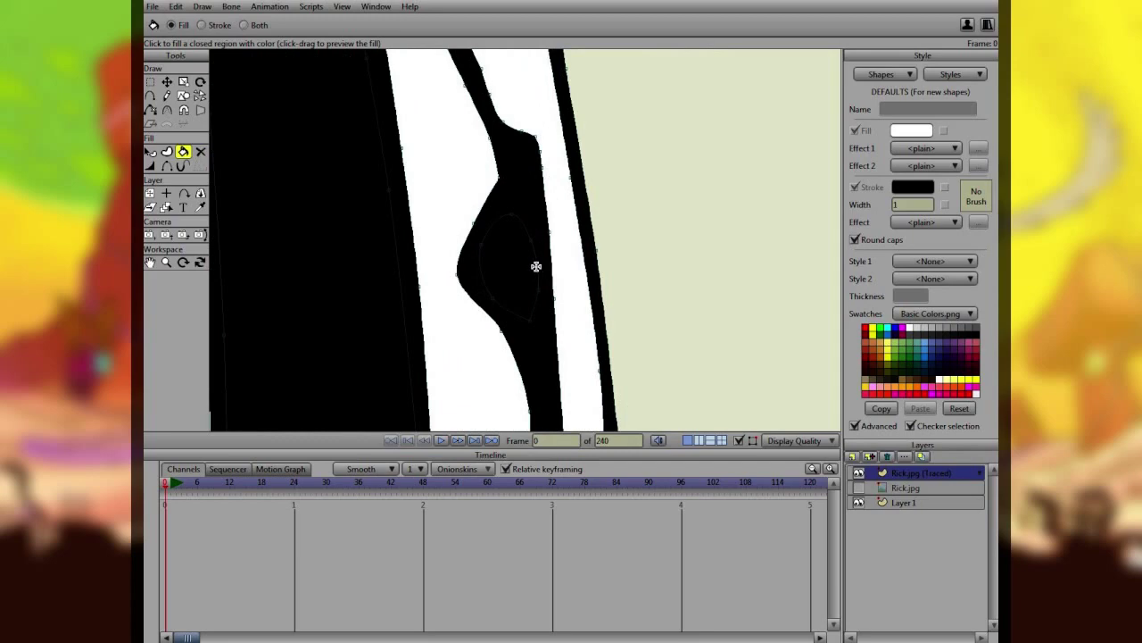
left_click(536, 266)
scroll(462, 295, "down", 4)
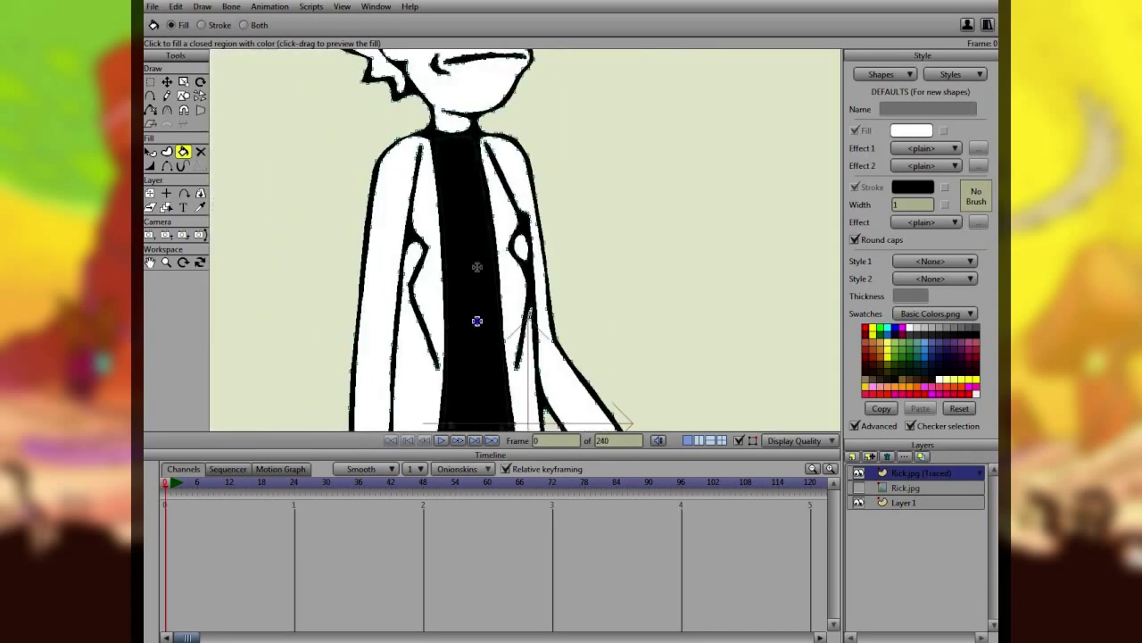
- Fill the small enclosed region at each of the two ankles with white
scroll(500, 304, "down", 4)
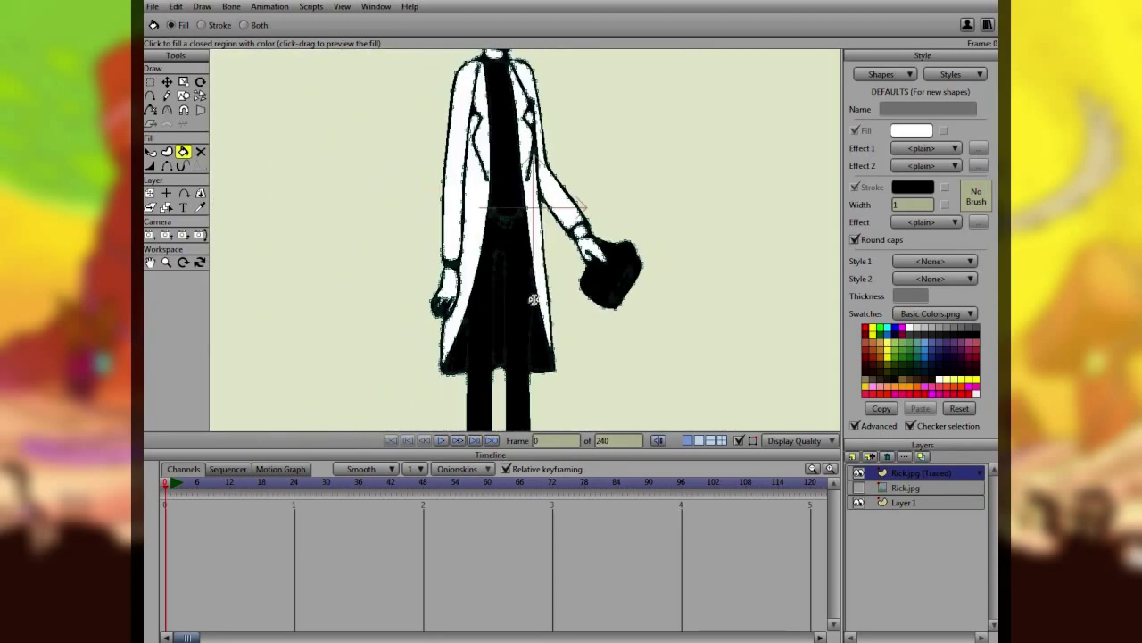
scroll(533, 299, "up", 6)
scroll(559, 181, "down", 3)
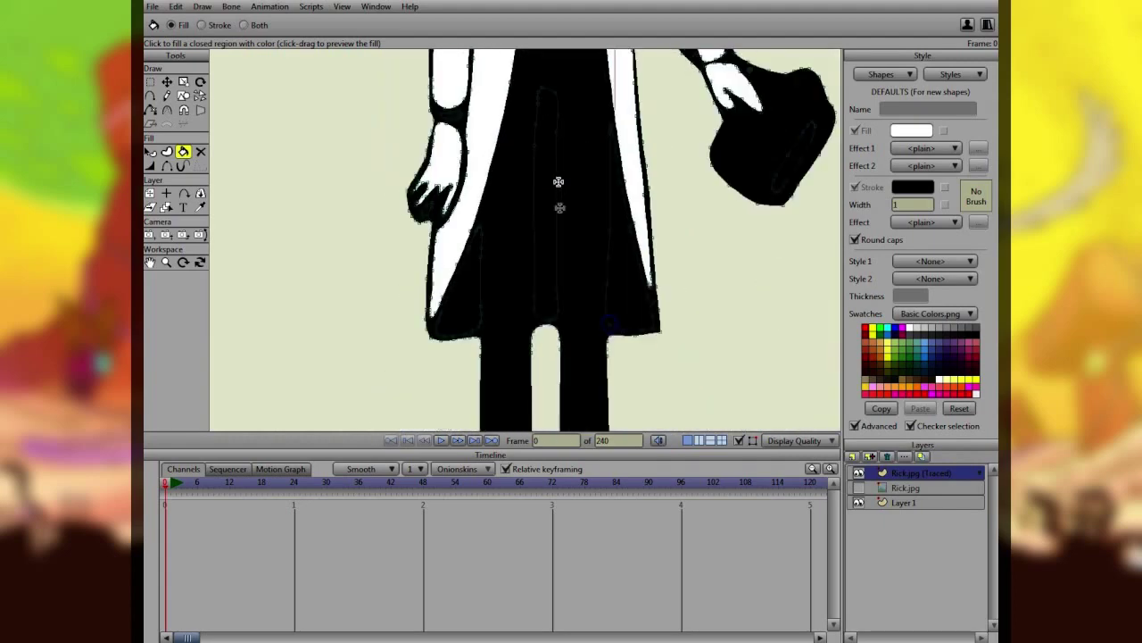
left_click_drag(555, 203, 548, 69)
left_click_drag(551, 347, 530, 248)
scroll(527, 247, "up", 4)
left_click_drag(470, 378, 548, 220)
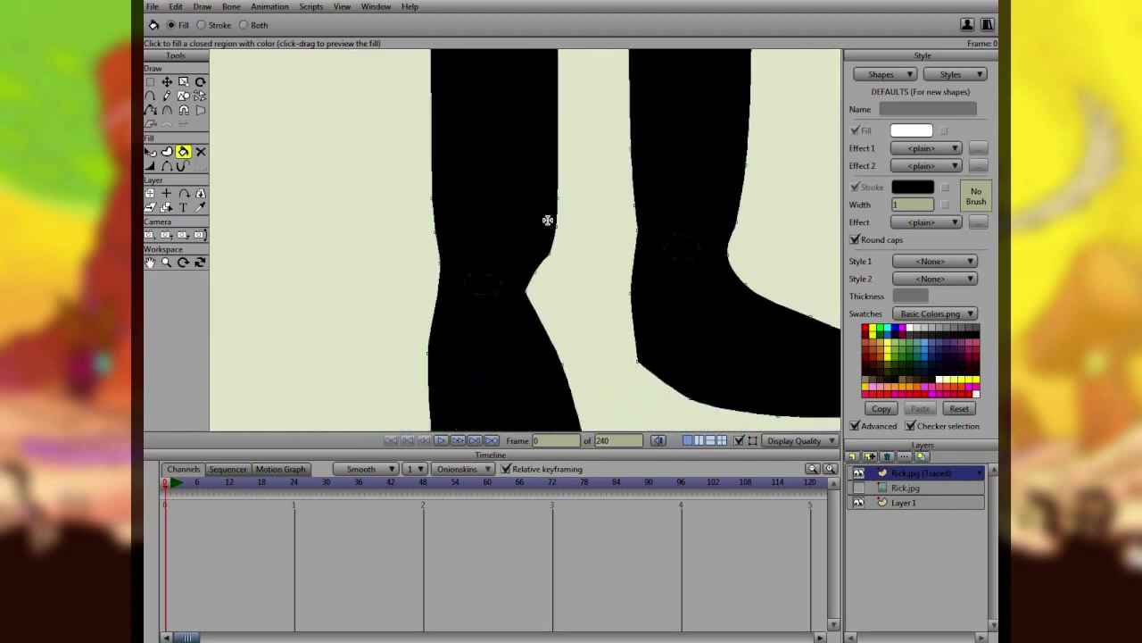
scroll(548, 219, "up", 2)
left_click(484, 293)
left_click(756, 235)
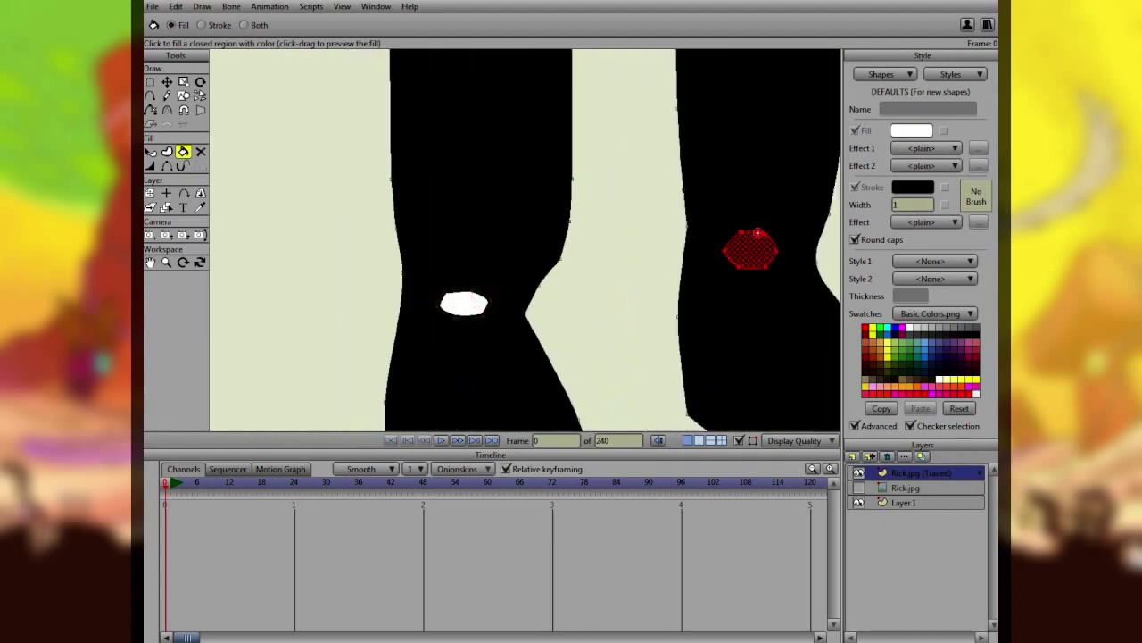
scroll(734, 237, "down", 6)
- Show the Rick.jpg reference layer and move the image horizontally to sit beside the traced character
left_click_drag(658, 138, 660, 234)
left_click_drag(585, 209, 582, 302)
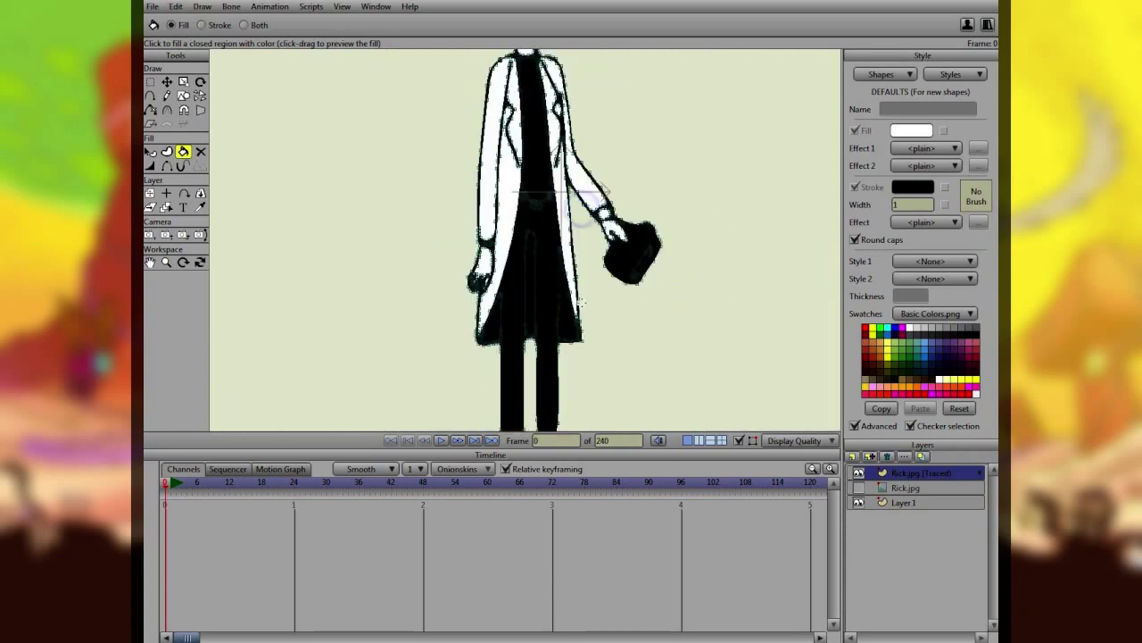
scroll(562, 239, "up", 3)
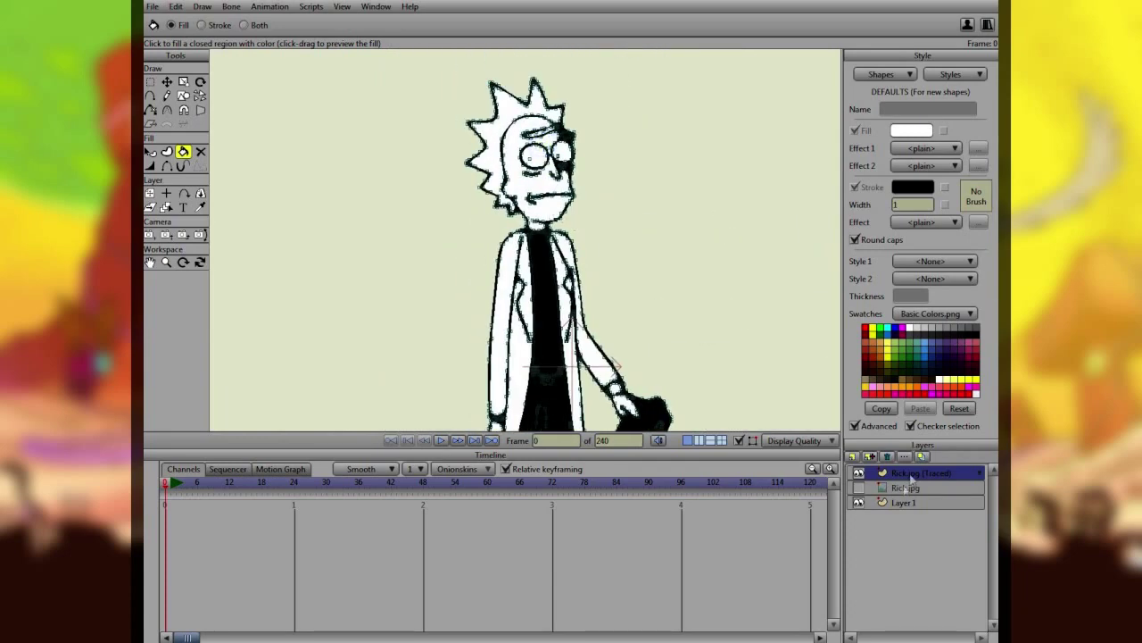
left_click(858, 487)
left_click(886, 489)
left_click_drag(521, 238, 732, 241)
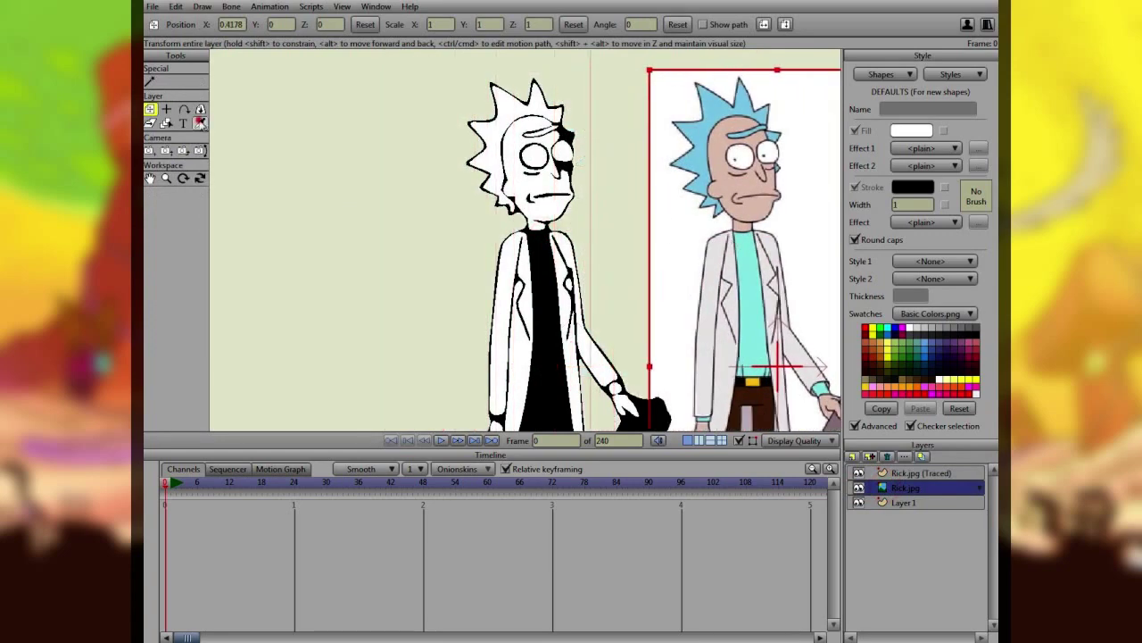
- Sample the light blue hair colour from the reference image and fill the traced layer's hair with it
left_click(200, 123)
left_click(700, 140)
left_click(919, 473)
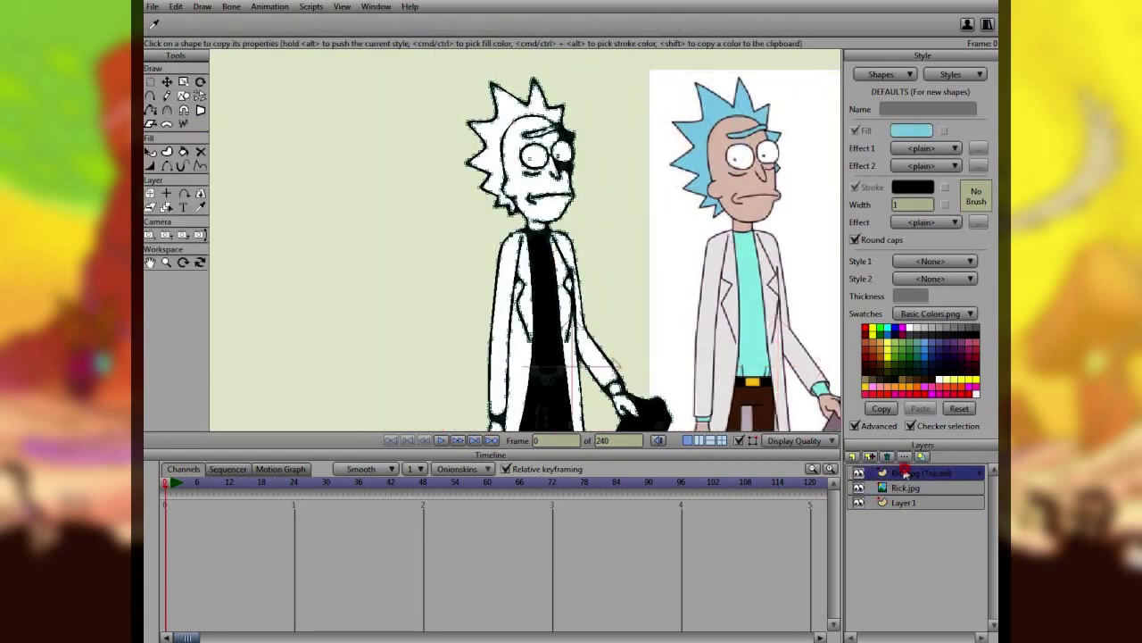
scroll(466, 178, "up", 2)
scroll(466, 178, "up", 2)
left_click(182, 152)
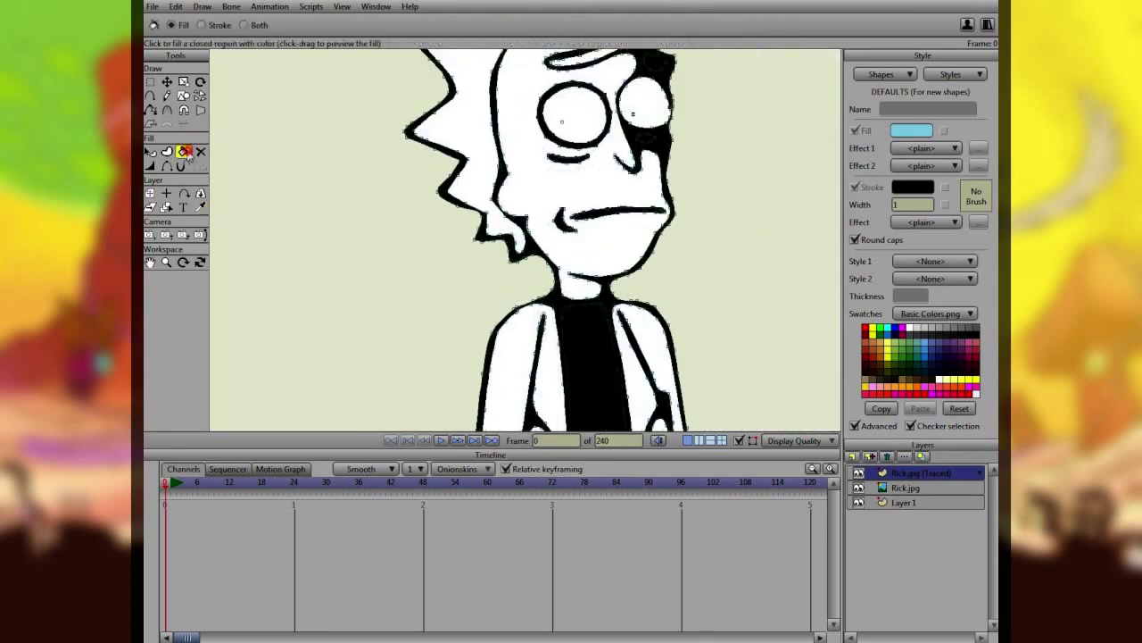
scroll(432, 137, "up", 3)
left_click(417, 130)
key("Return")
- Fill the eyebrow and the small enclosed region beside it, above the front eye, with the hair's light blue
left_click_drag(494, 181, 473, 374)
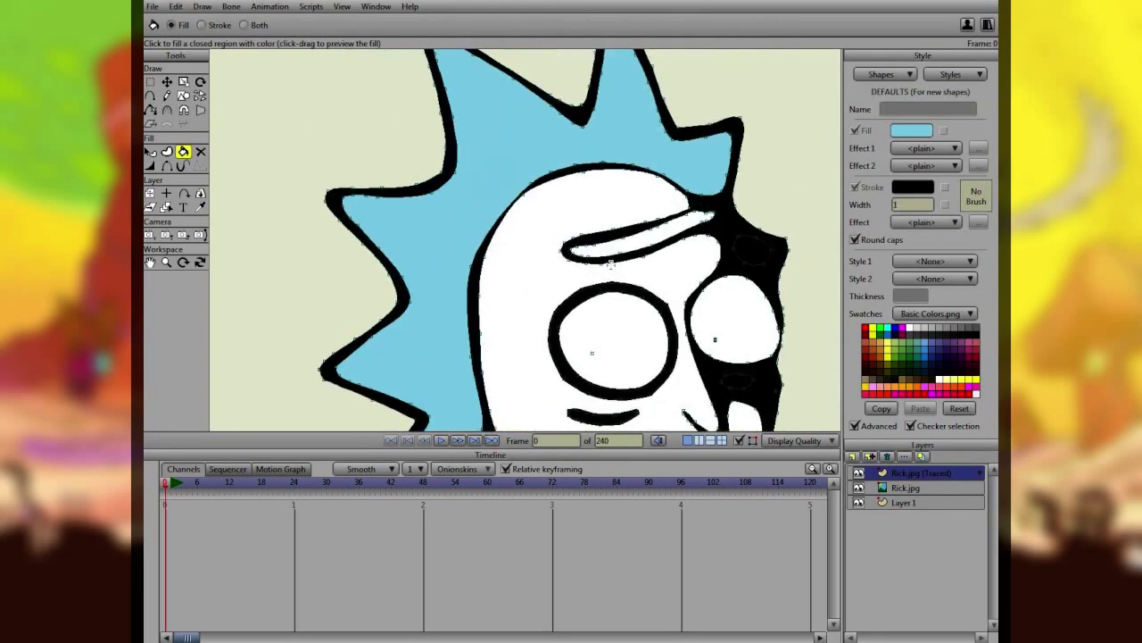
scroll(526, 240, "up", 2)
left_click(739, 235)
key("Return")
left_click_drag(827, 268, 612, 244)
left_click(618, 241)
key("Return")
- Sample the turquoise shirt colour from the reference image and fill the traced layer's shirt with it
scroll(614, 255, "down", 2)
left_click_drag(664, 312, 649, 161)
scroll(649, 161, "down", 5)
left_click_drag(614, 310, 599, 167)
scroll(599, 167, "up", 3)
scroll(577, 227, "right", 2)
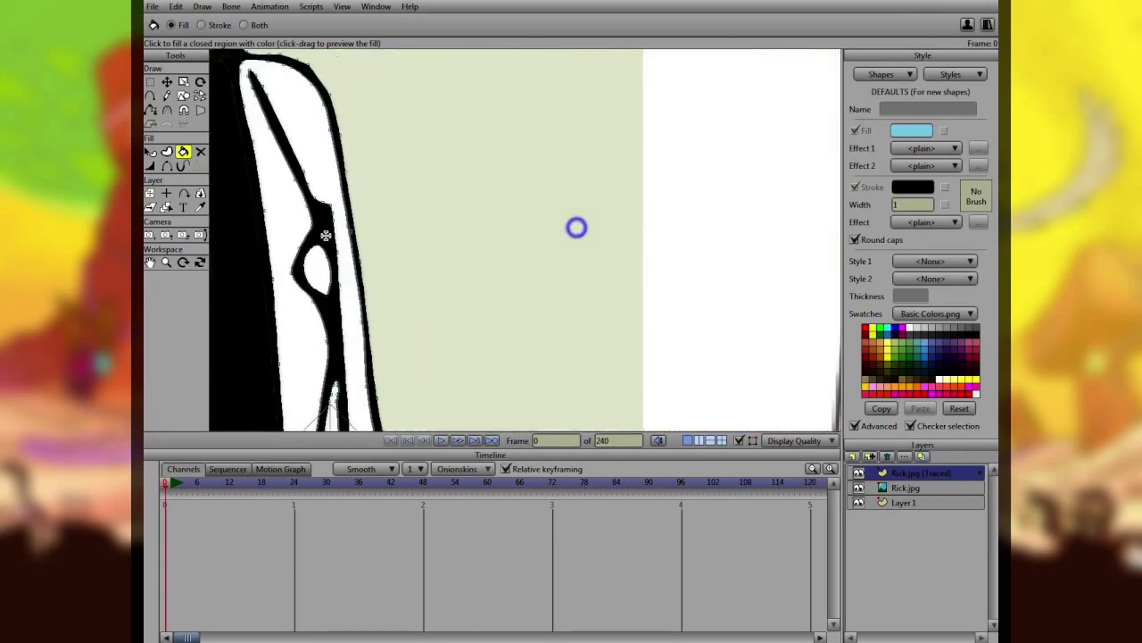
scroll(577, 227, "down", 3)
left_click(904, 488)
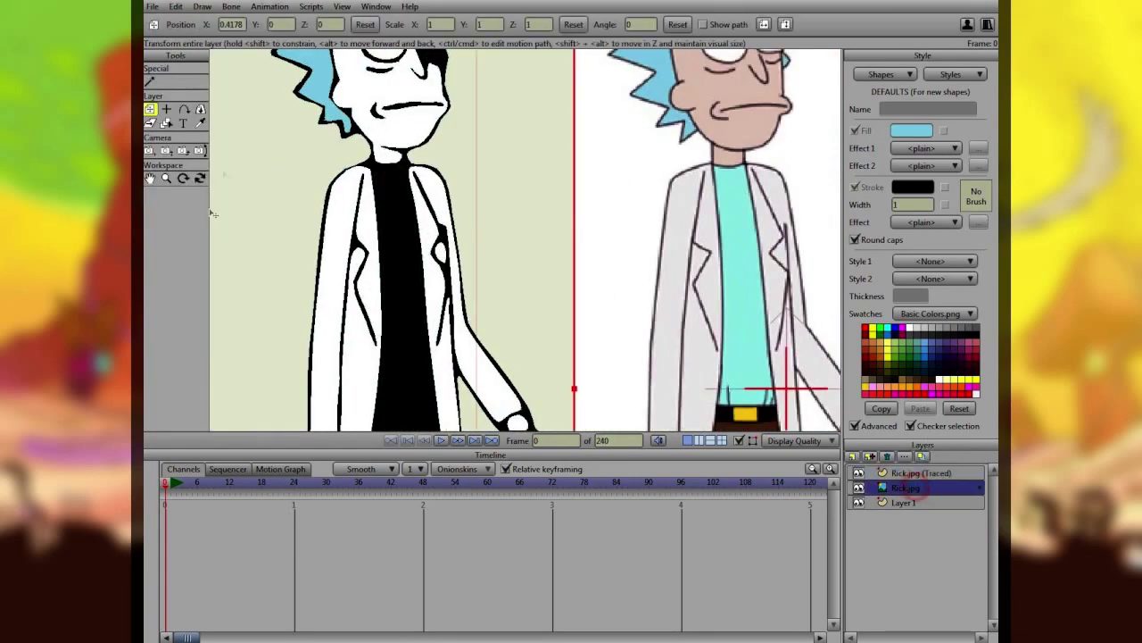
left_click(200, 124)
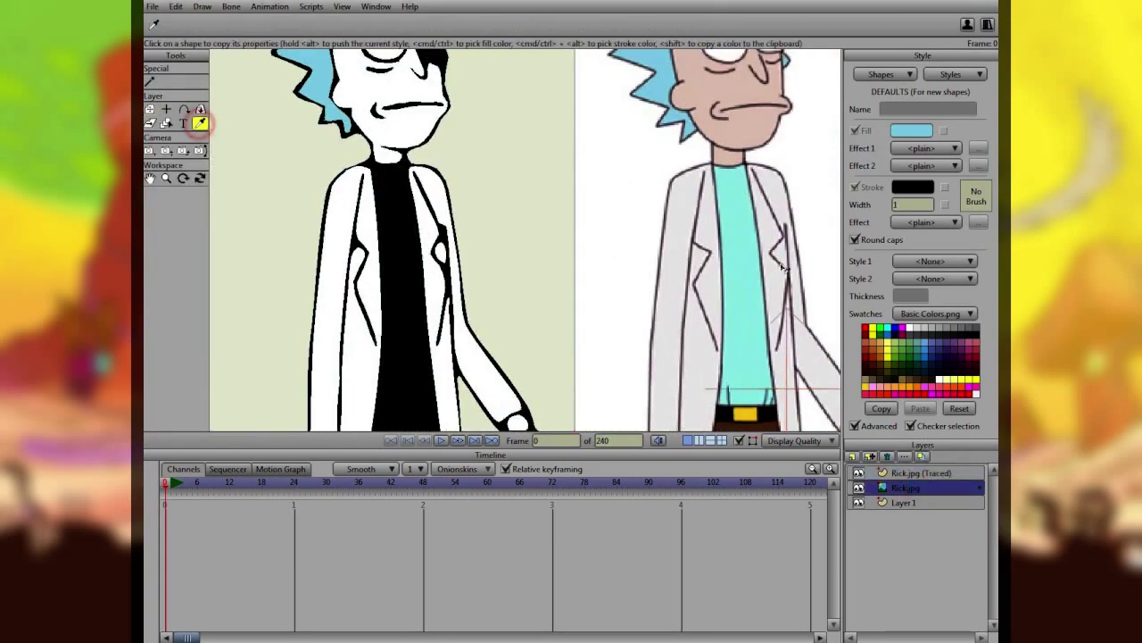
left_click(904, 474)
left_click(183, 151)
scroll(383, 171, "up", 5)
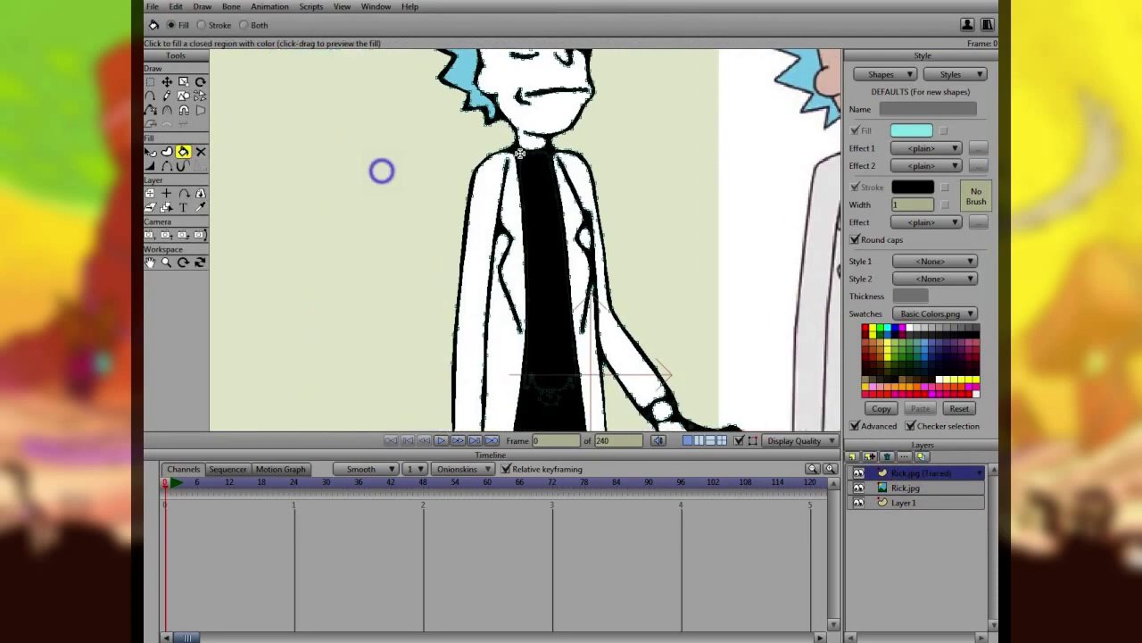
left_click(529, 221)
- Fill the shirt cuffs at both wrists with the shirt's turquoise
scroll(528, 232, "down", 5)
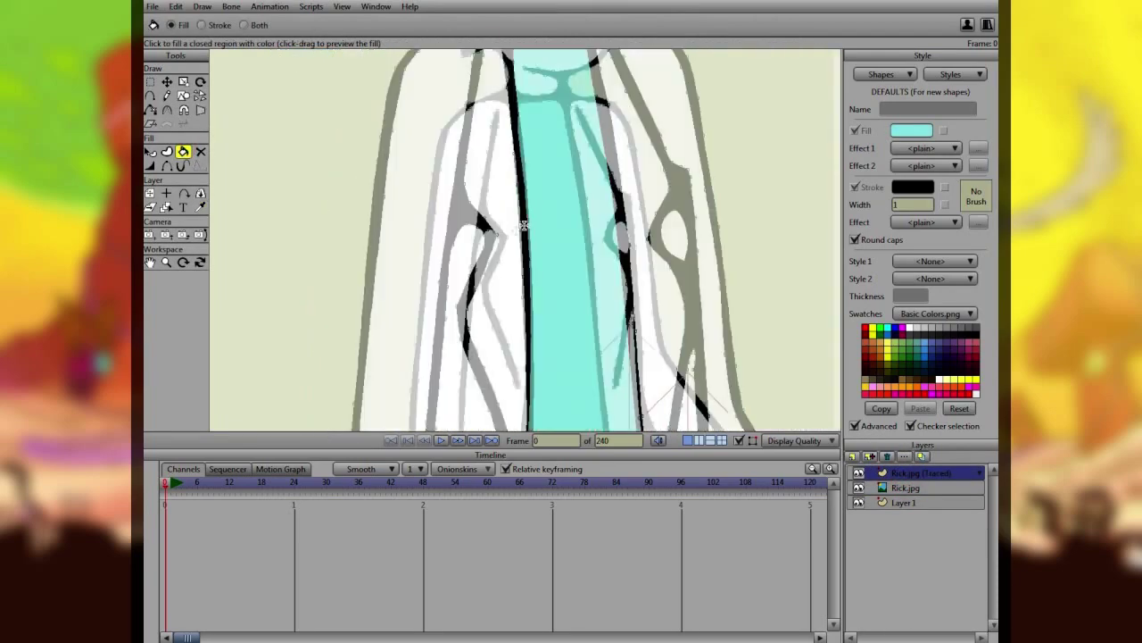
scroll(529, 256, "up", 6)
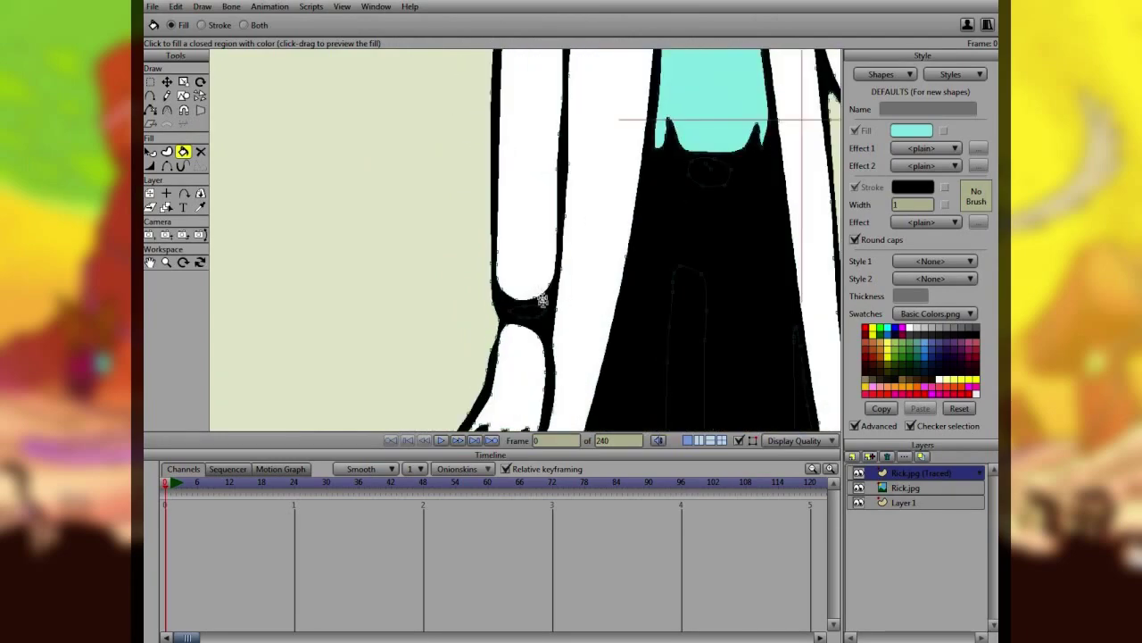
scroll(546, 249, "down", 4)
left_click_drag(649, 222, 286, 210)
scroll(607, 196, "up", 2)
left_click_drag(737, 135, 670, 226)
scroll(632, 235, "up", 3)
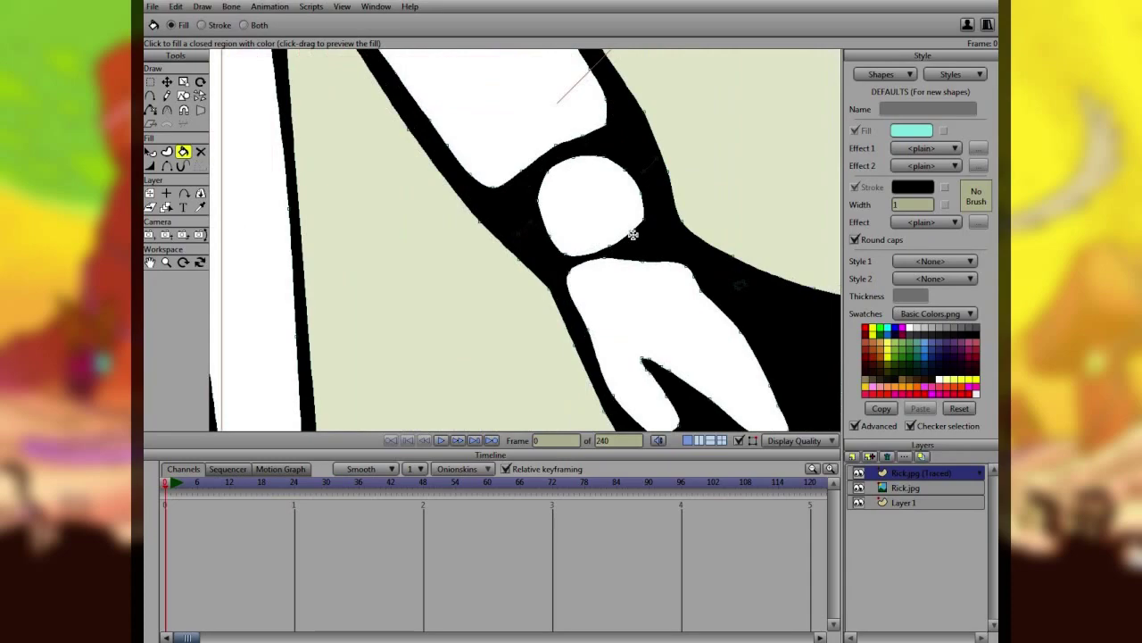
left_click(633, 234)
scroll(536, 234, "down", 3)
left_click_drag(489, 296, 533, 218)
scroll(525, 240, "down", 2)
scroll(533, 261, "up", 3)
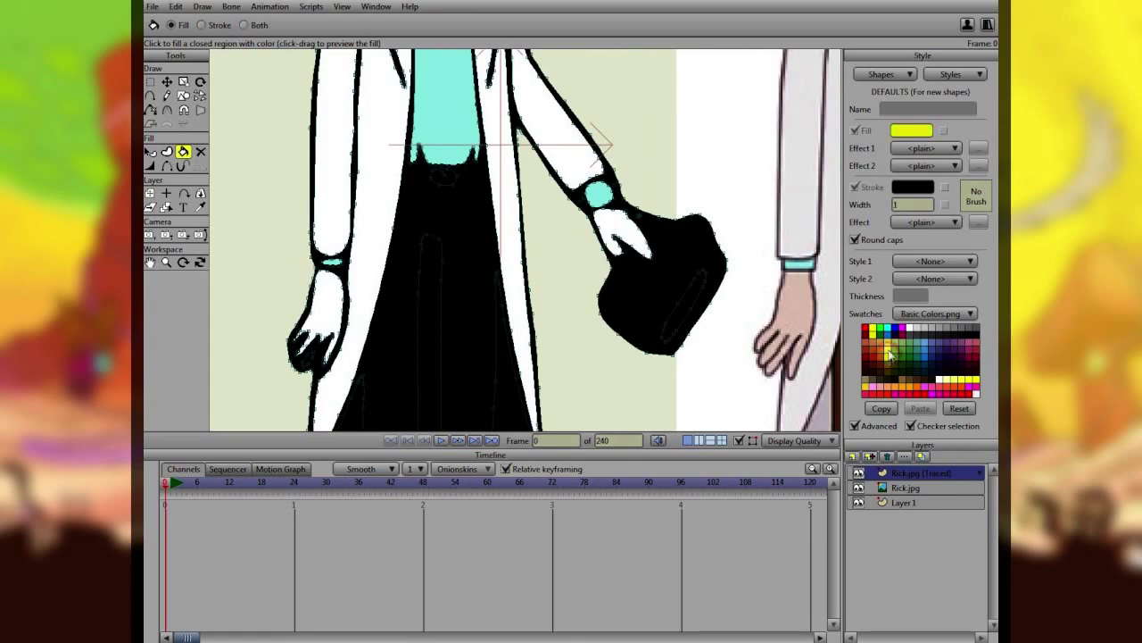
- Fill the belt buckle just below the turquoise shirt with yellow
scroll(429, 242, "up", 3)
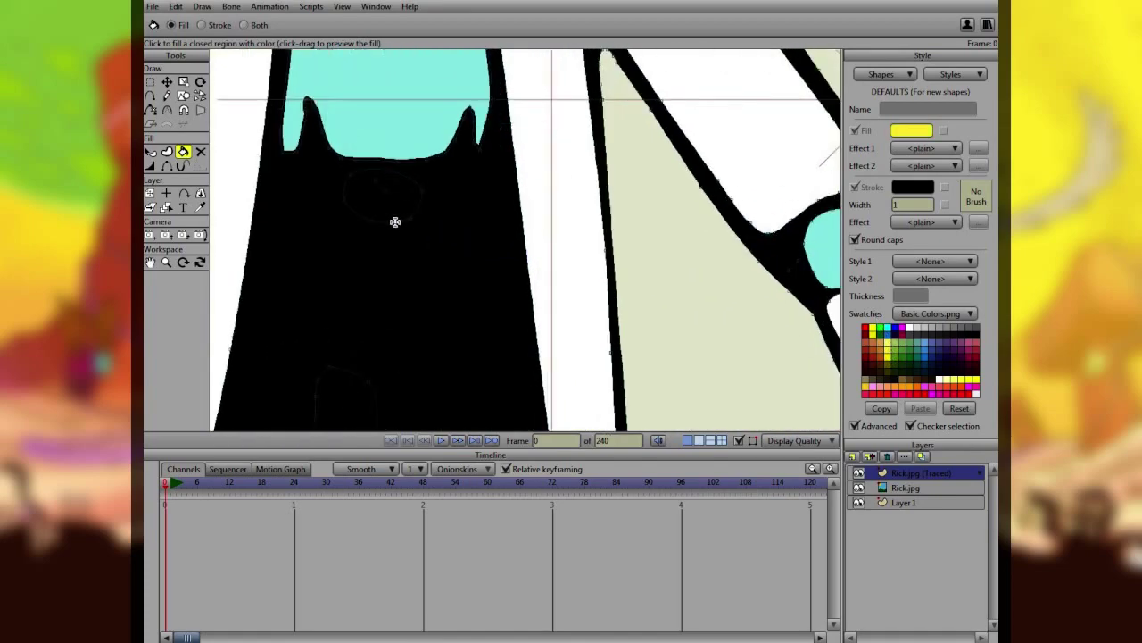
left_click(396, 222)
scroll(395, 222, "down", 5)
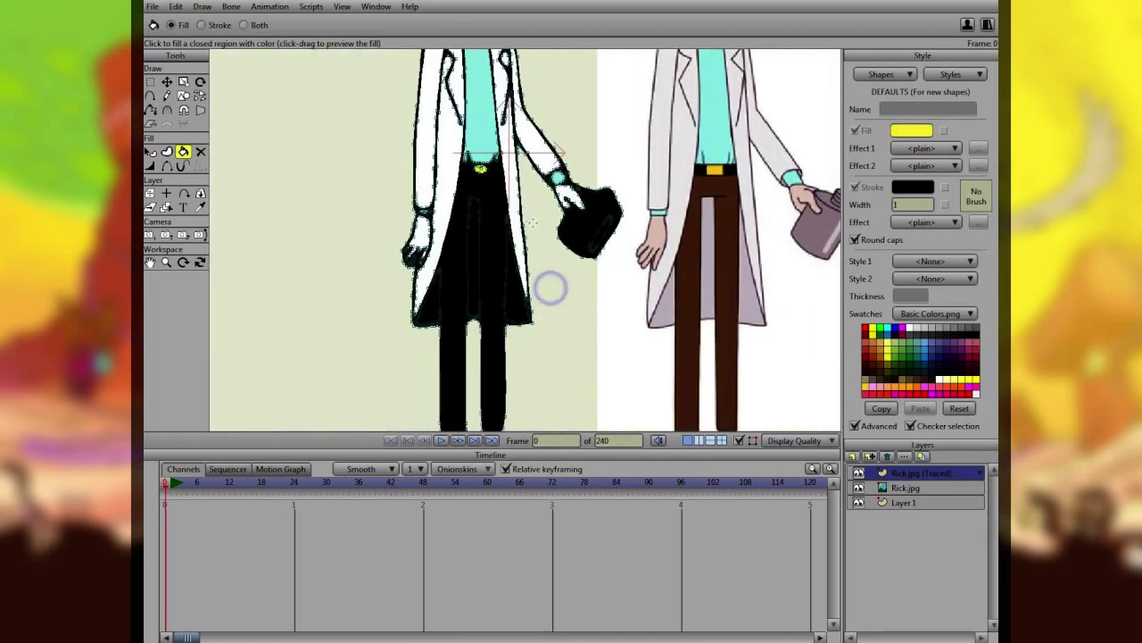
scroll(551, 286, "down", 2)
- Sample the lilac coat-lining colour from the reference image and fill the three lining regions around the trousers with it on the traced layer
left_click(906, 487)
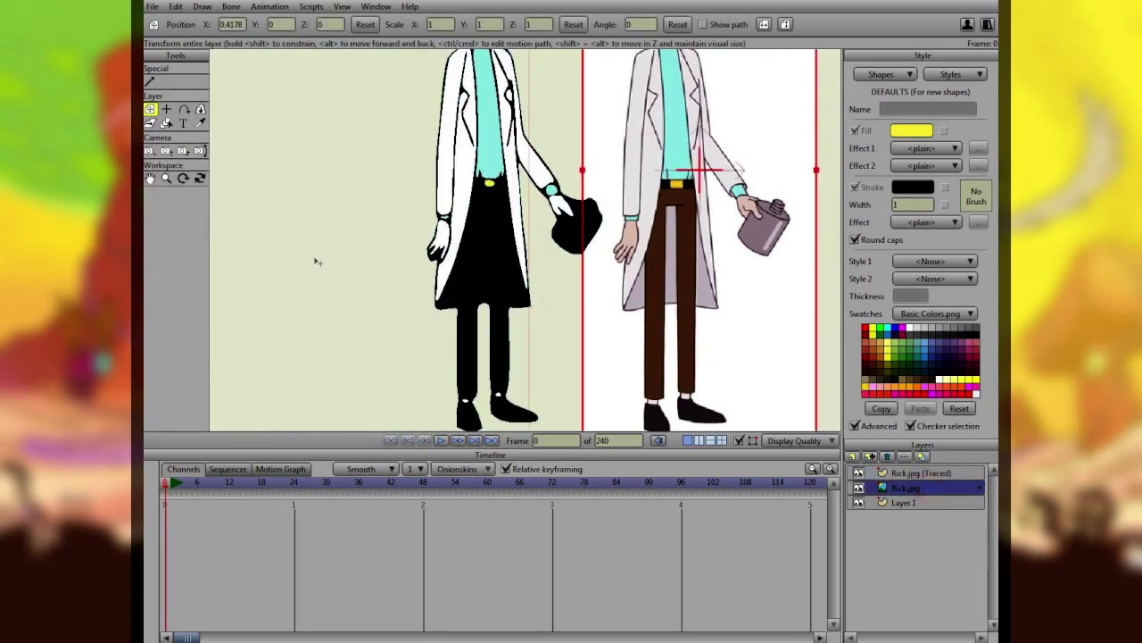
left_click(200, 123)
left_click(672, 276)
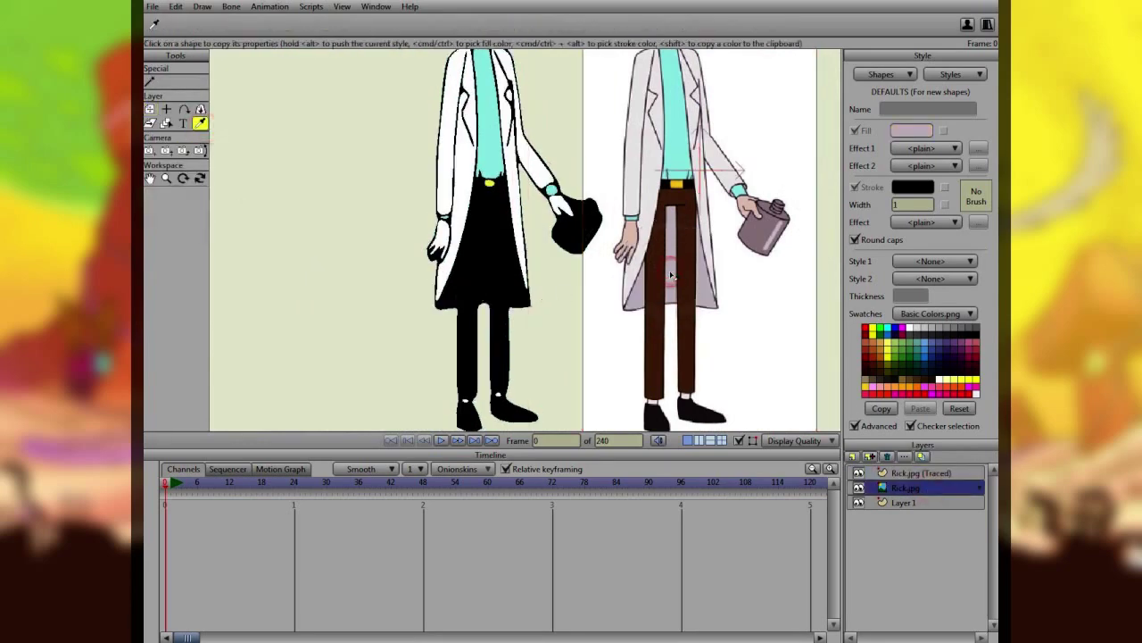
left_click(947, 473)
left_click(184, 153)
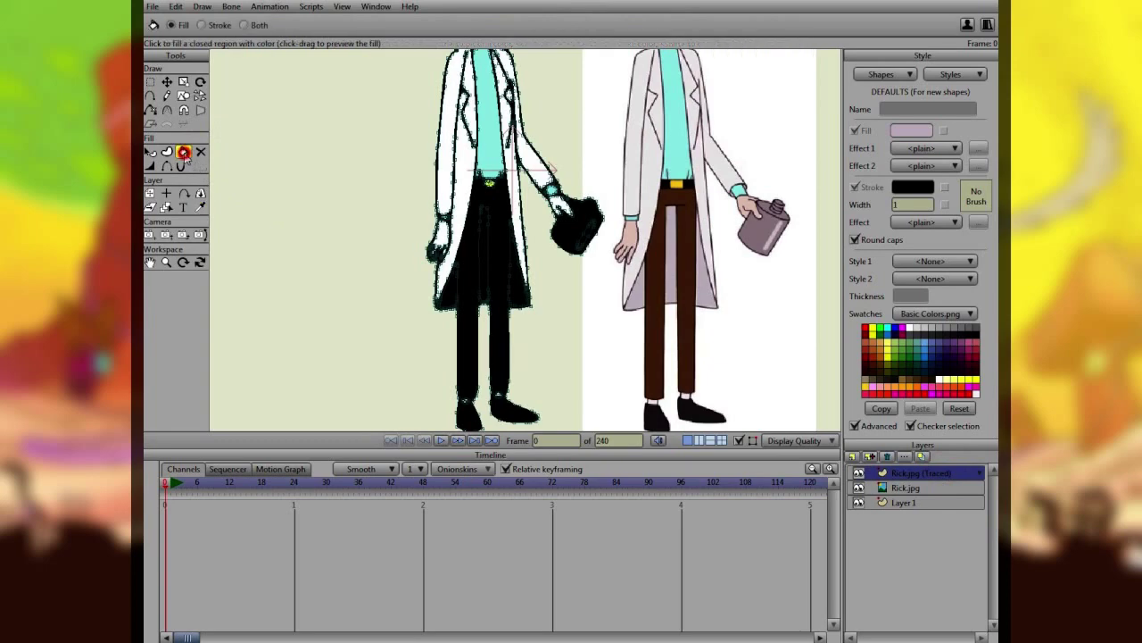
scroll(460, 294, "up", 6)
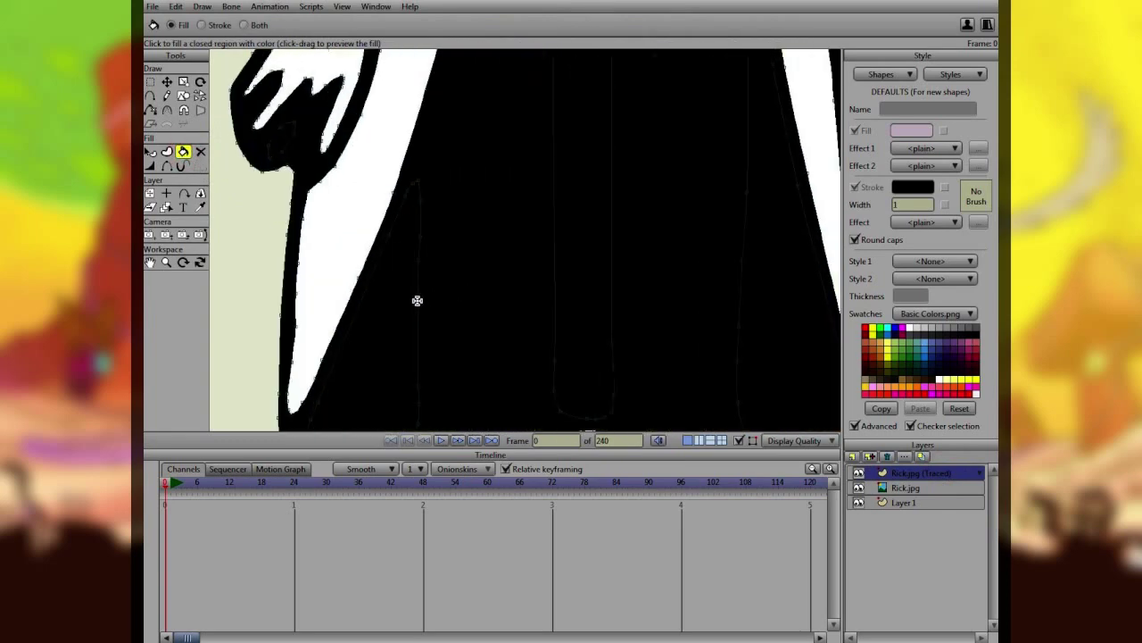
left_click(417, 300)
left_click(559, 279)
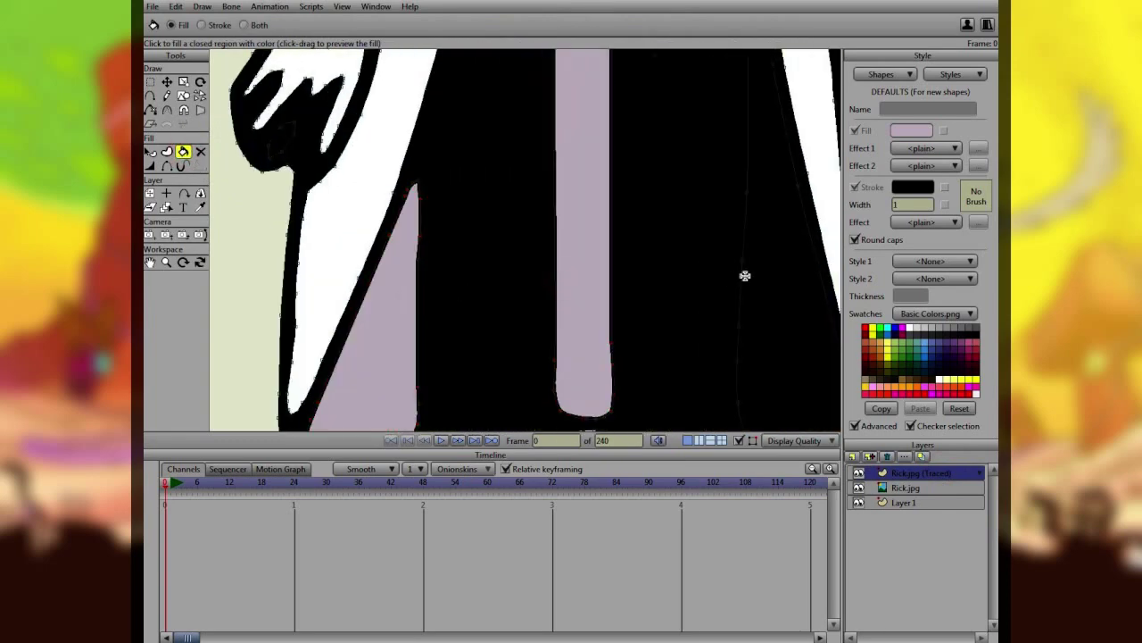
left_click(742, 278)
scroll(742, 278, "down", 6)
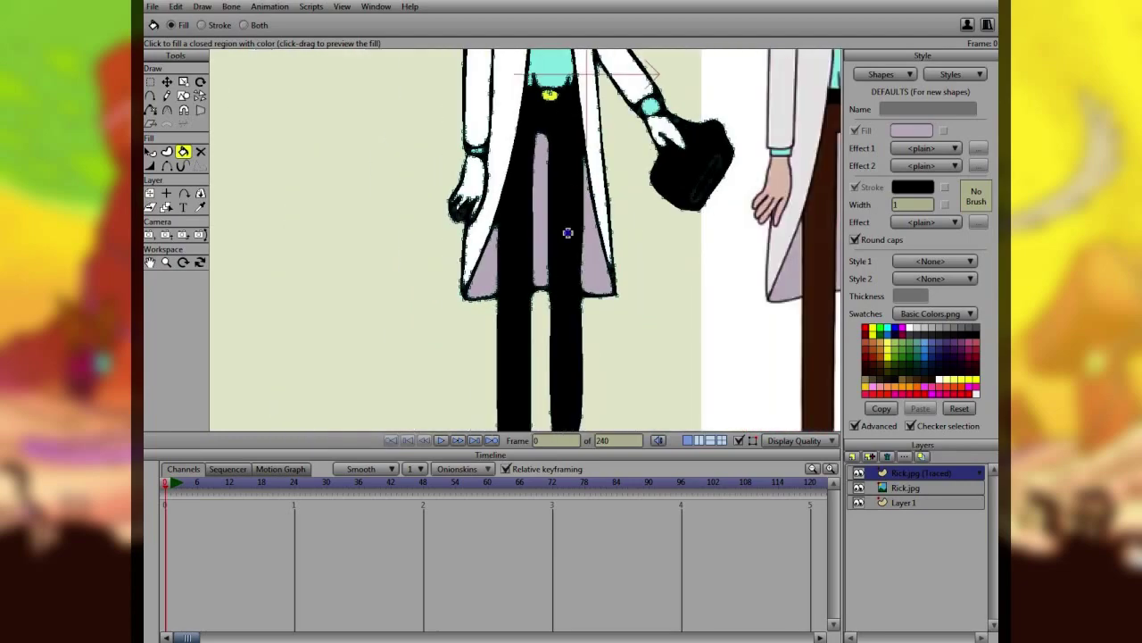
- Sample the skin colour from the reference image's face and fill the traced layer's face and neck with it
left_click_drag(616, 281, 617, 361)
left_click_drag(663, 274, 660, 343)
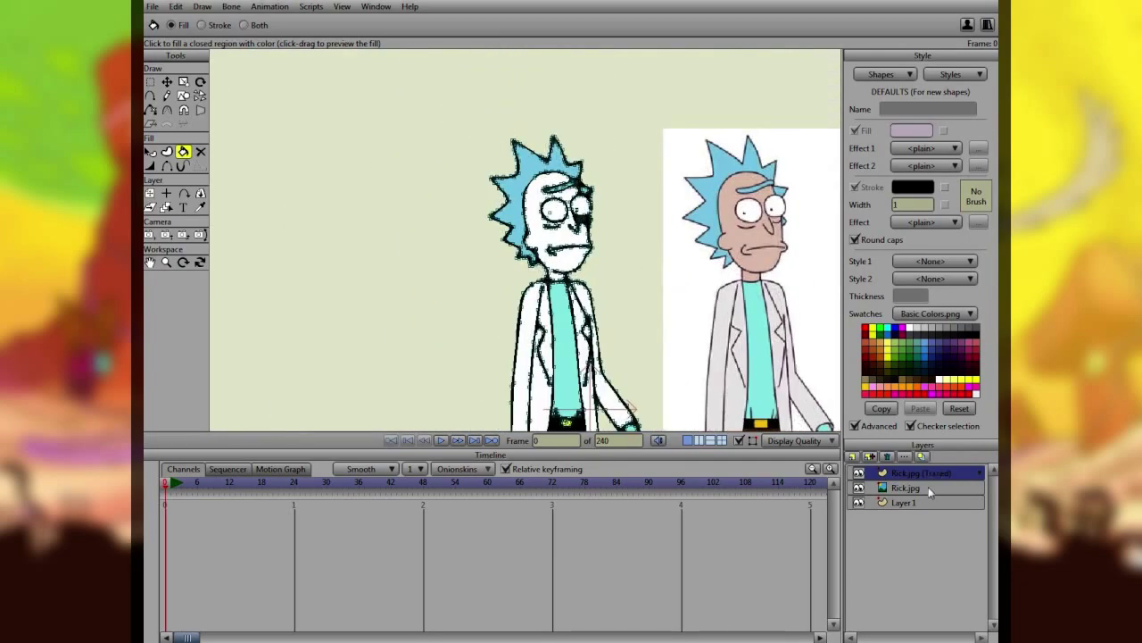
left_click(928, 488)
left_click(200, 122)
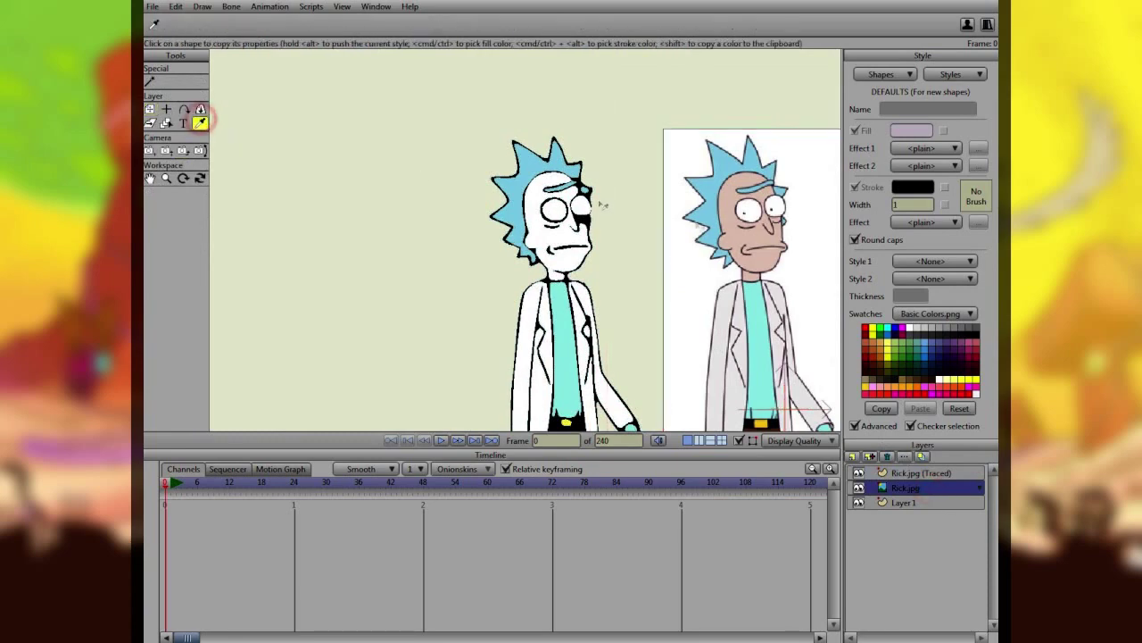
left_click(729, 218)
left_click(907, 474)
left_click(183, 152)
scroll(533, 206, "up", 6)
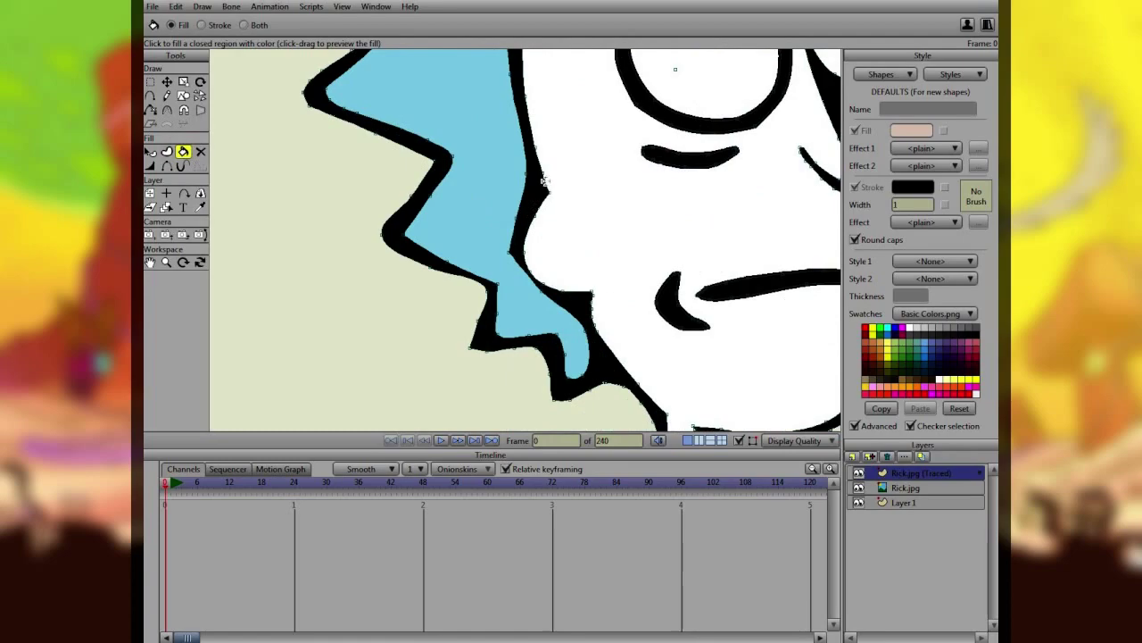
left_click(545, 182)
scroll(553, 189, "down", 5)
- Fill both hands of the traced character with the face's skin colour
left_click_drag(747, 353, 656, 118)
left_click_drag(745, 323, 723, 267)
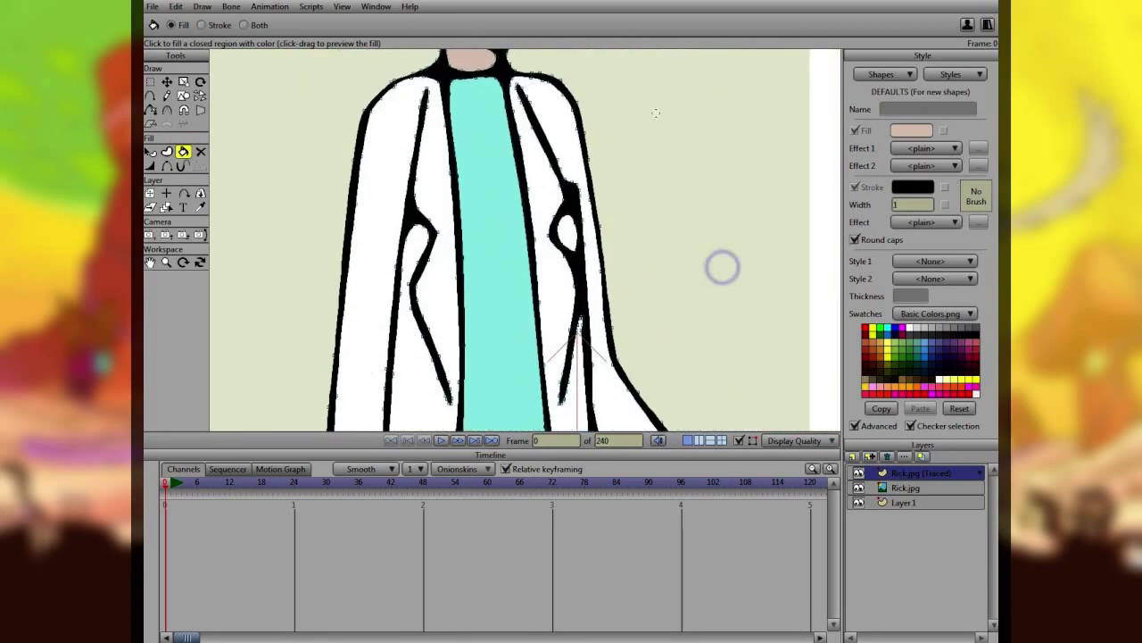
scroll(687, 248, "down", 4)
scroll(619, 206, "up", 6)
left_click(748, 141)
scroll(618, 225, "down", 4)
left_click_drag(248, 320, 508, 219)
scroll(477, 198, "up", 4)
scroll(462, 185, "up", 2)
left_click(357, 179)
scroll(539, 162, "down", 5)
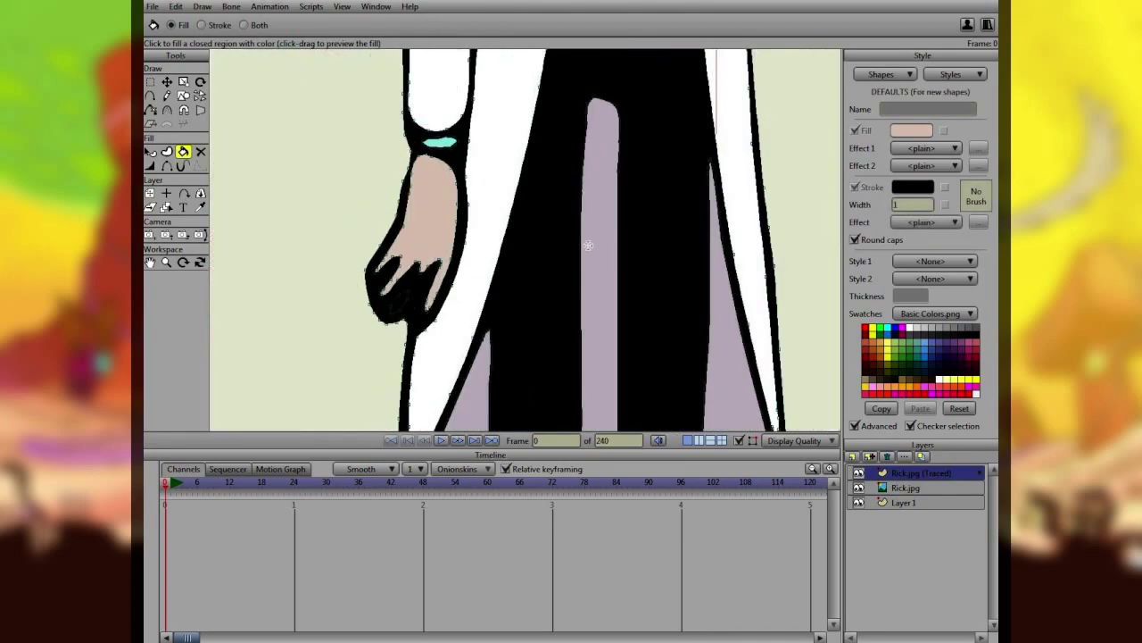
- Check the coloured face up close and hide the reference image layer Rick.jpg
scroll(651, 311, "down", 3)
scroll(652, 225, "up", 7)
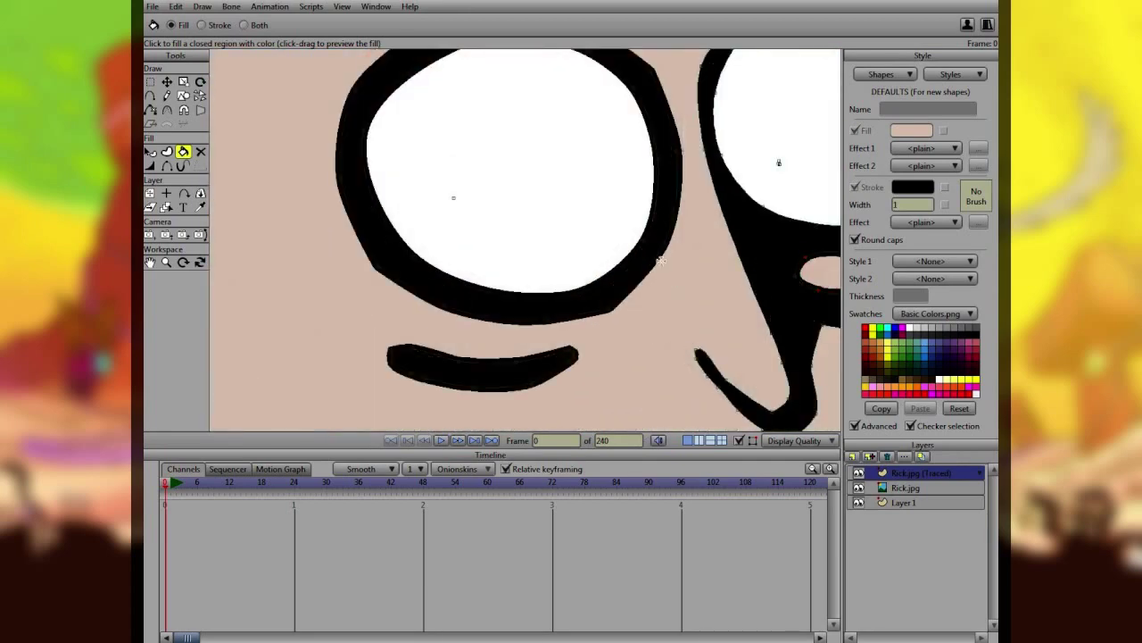
scroll(634, 254, "down", 5)
scroll(573, 266, "down", 3)
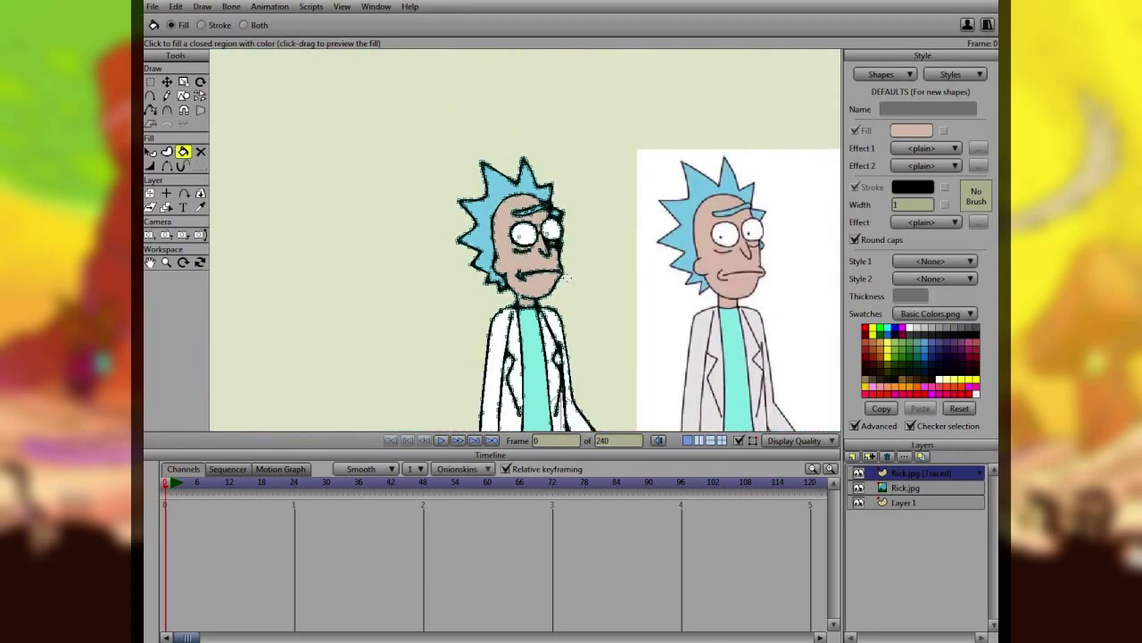
left_click(858, 488)
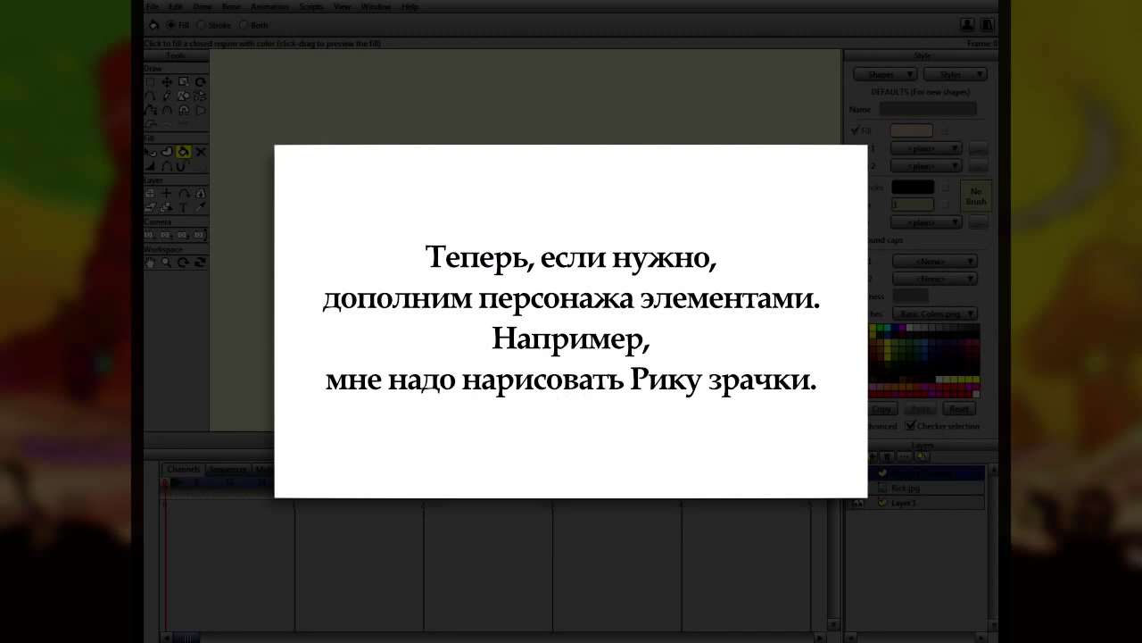
- Draw a small black filled circle as the pupil in each eye, matching the second pupil to the first
scroll(476, 247, "up", 8)
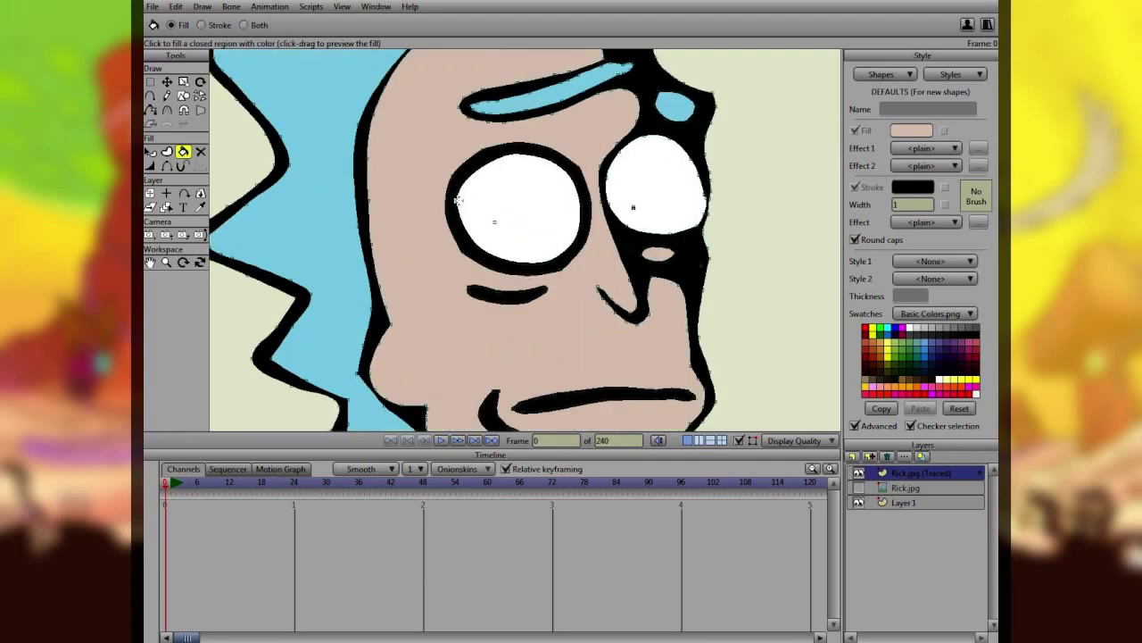
left_click(184, 96)
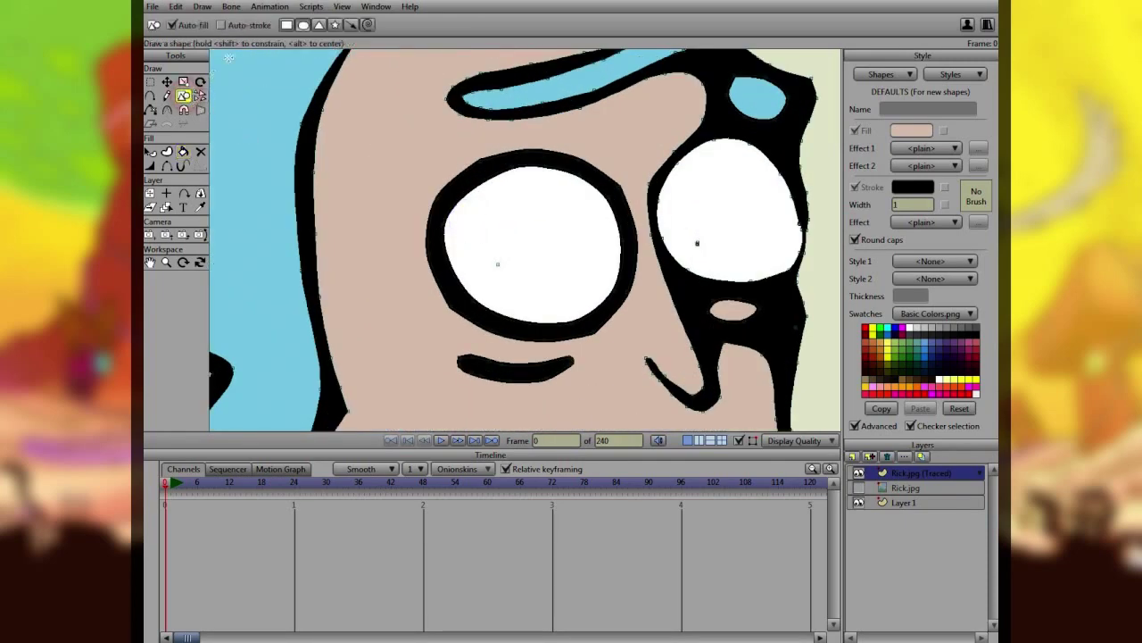
left_click(973, 342)
scroll(551, 257, "up", 3)
mouse_move(462, 248)
left_mouse_down()
mouse_move(510, 295)
mouse_move(498, 266)
mouse_move(461, 286)
mouse_move(758, 262)
mouse_move(773, 250)
left_mouse_up()
left_click(167, 82)
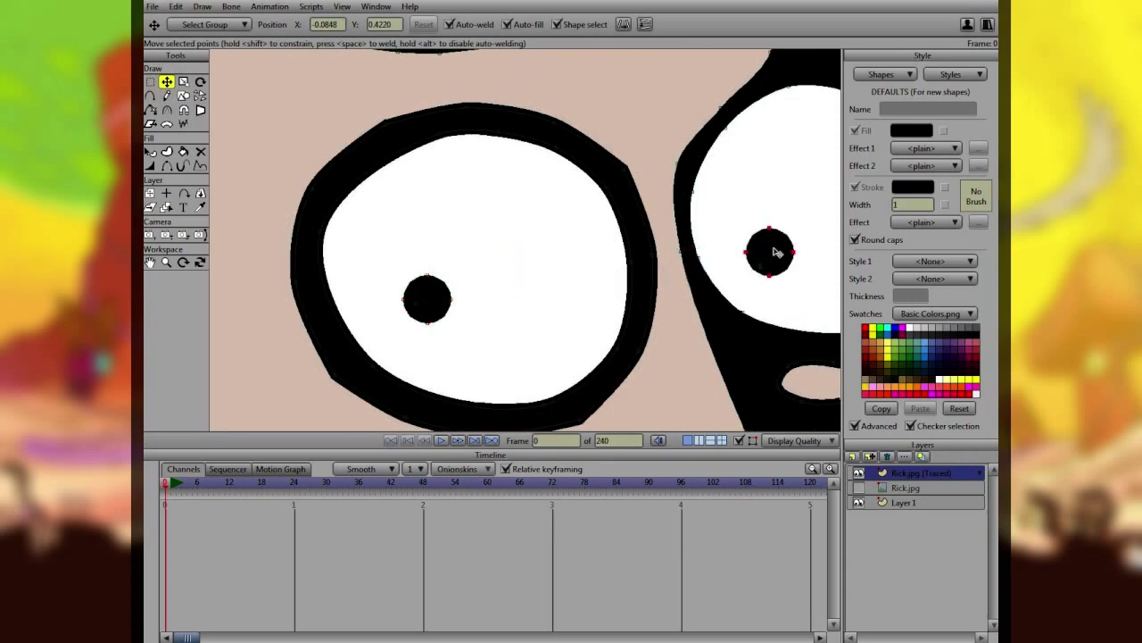
scroll(765, 246, "down", 3)
left_click(760, 240)
- Enlarge the whole traced layer to a scale of about 1.61 and render the frame, viewing the result at 80%
scroll(736, 246, "down", 4)
scroll(700, 256, "down", 4)
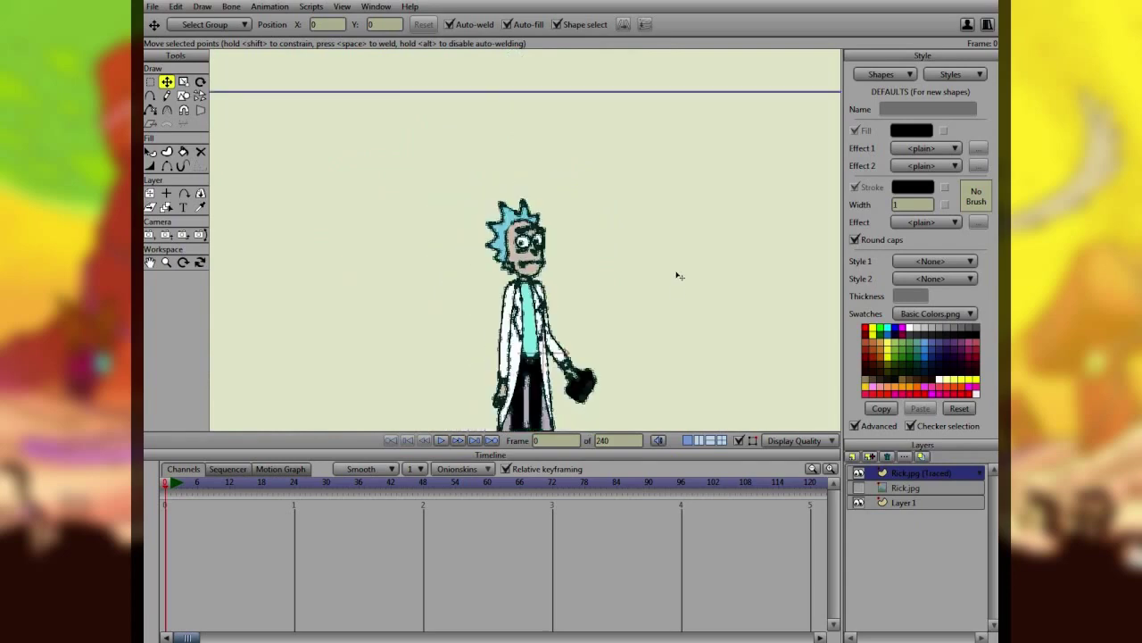
key("m")
scroll(560, 331, "down", 3)
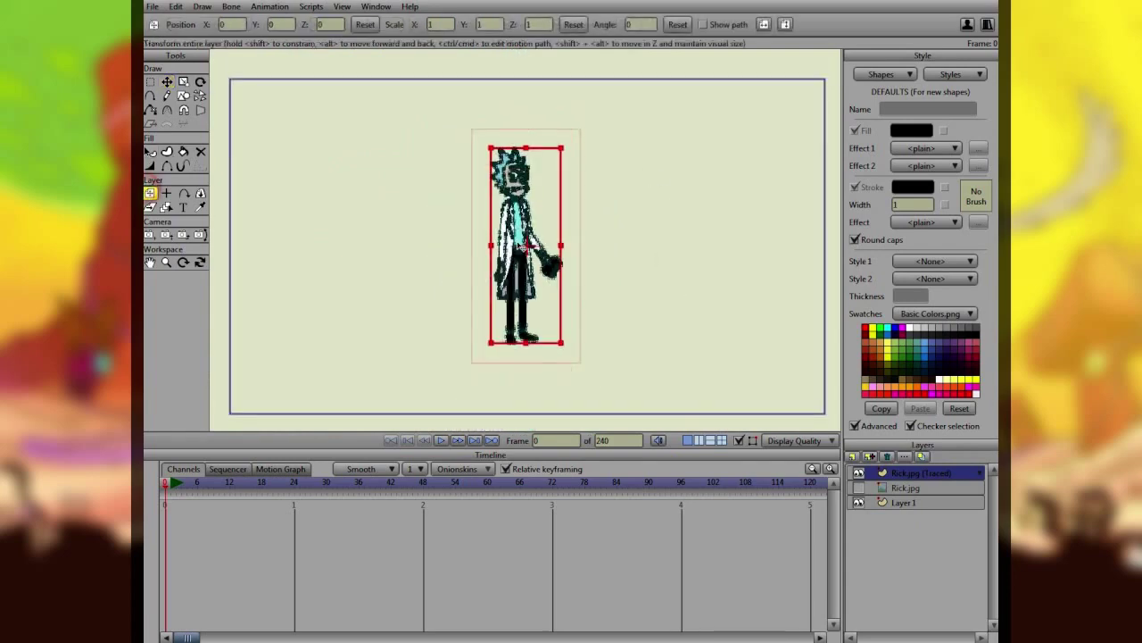
left_click_drag(557, 327, 568, 357)
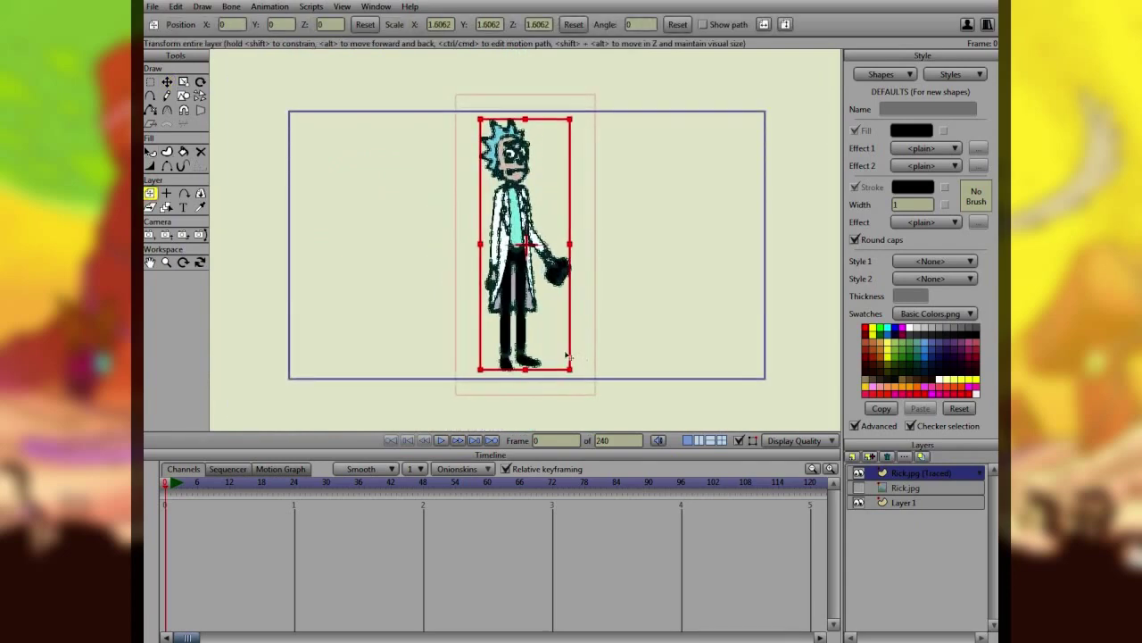
key("ctrl+r")
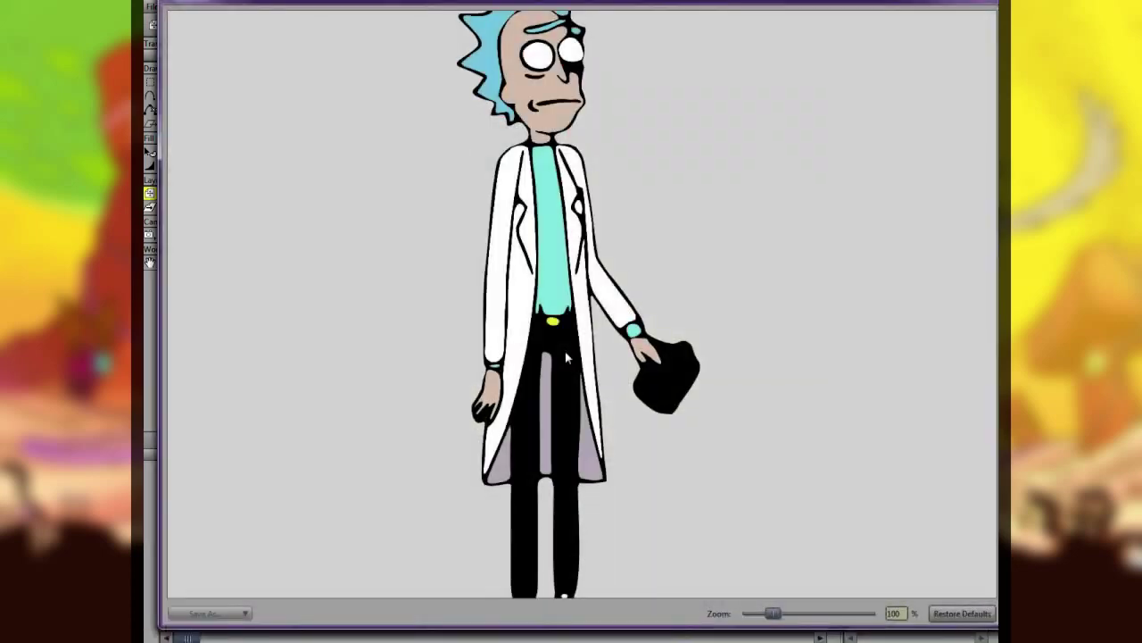
scroll(822, 312, "down", 1)
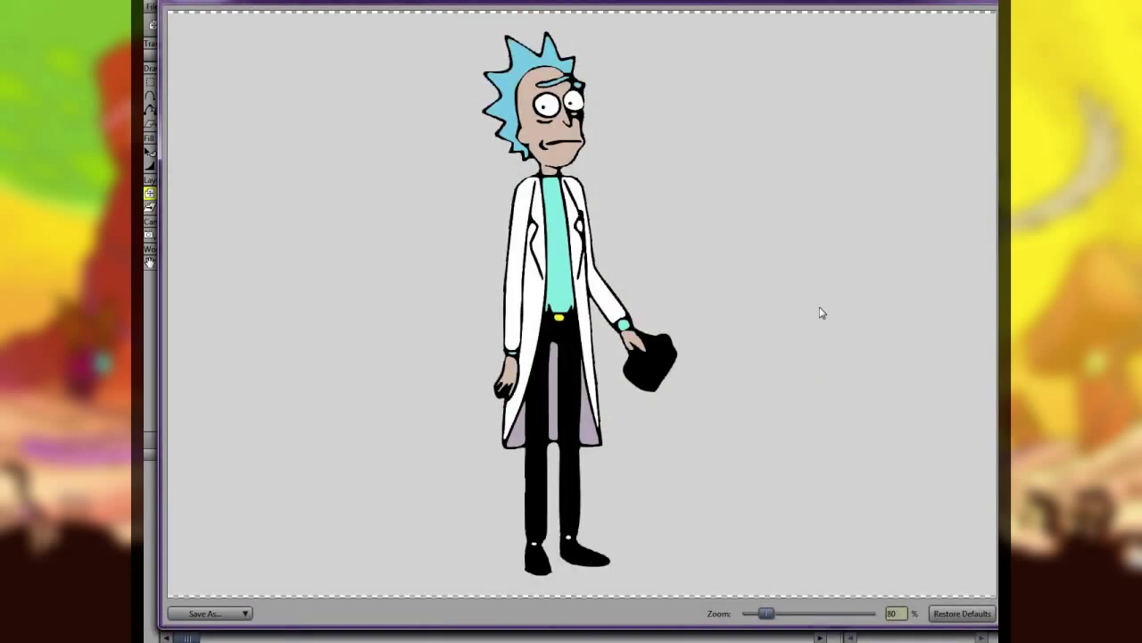